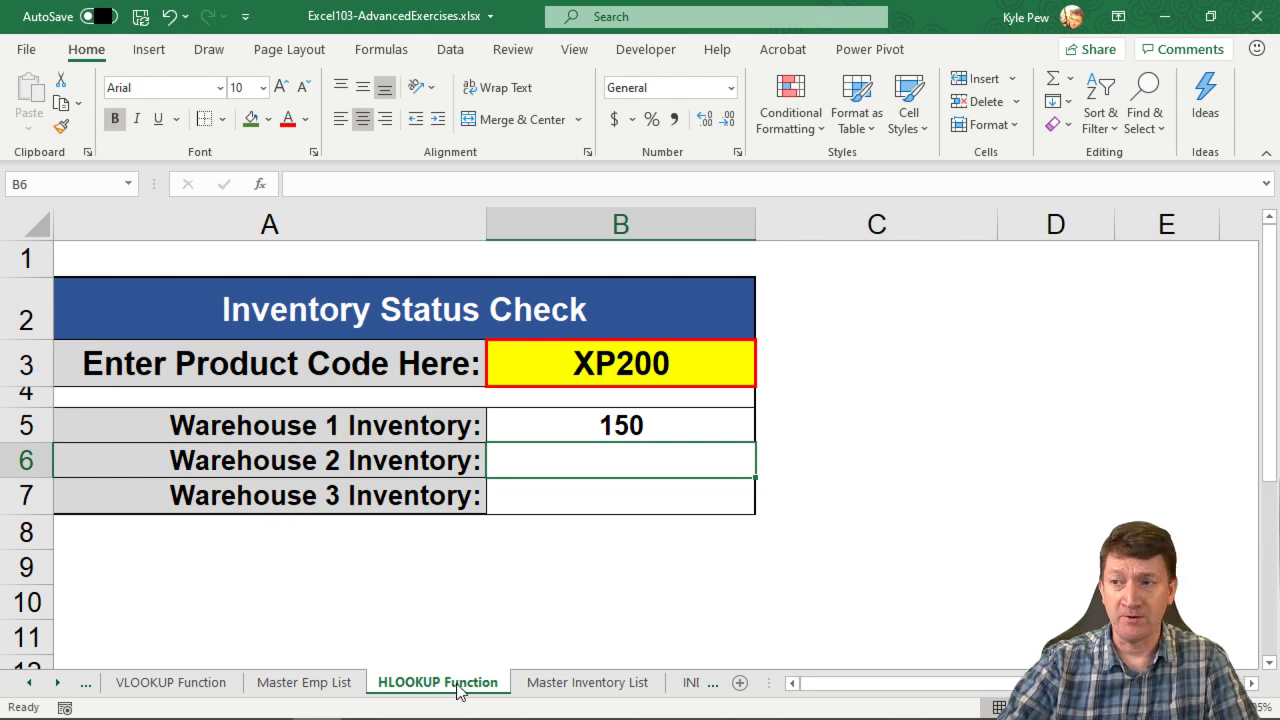
Compare the Inventory Status Check sheet with the XP200 data in the Master Inventory List, and examine the Warehouse 1 lookup formula
left_click(558, 689)
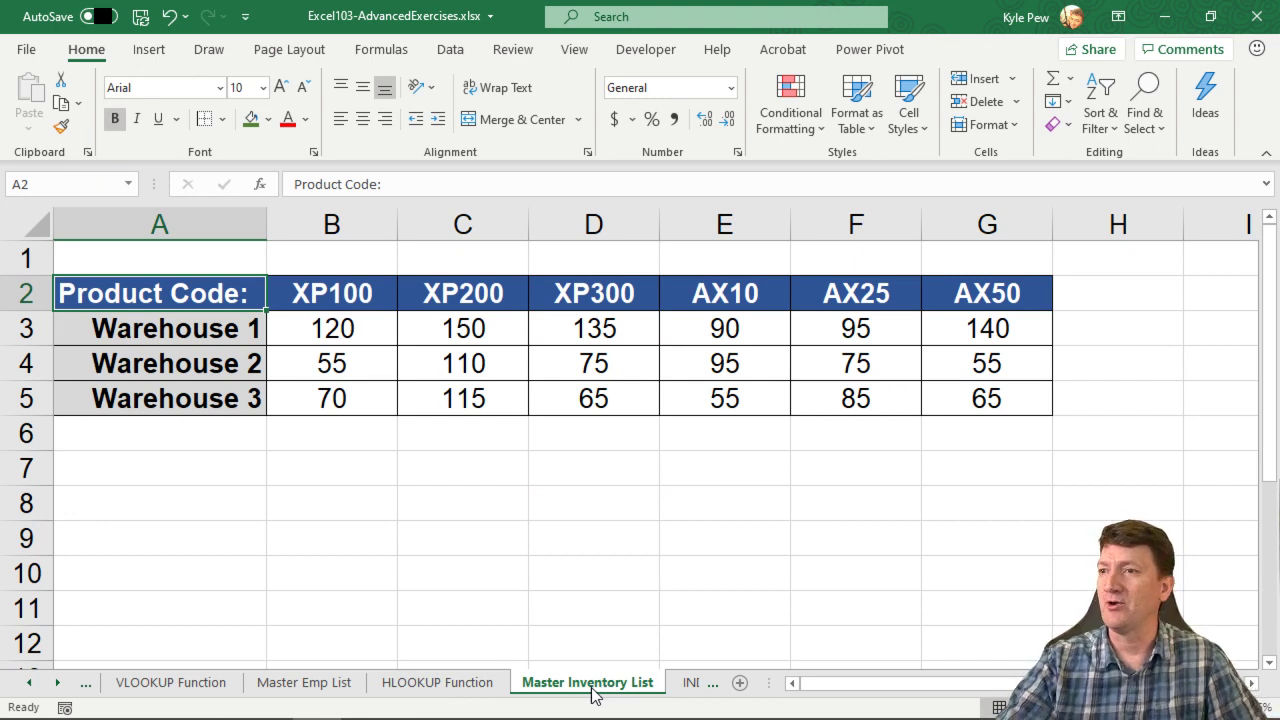
left_click(445, 682)
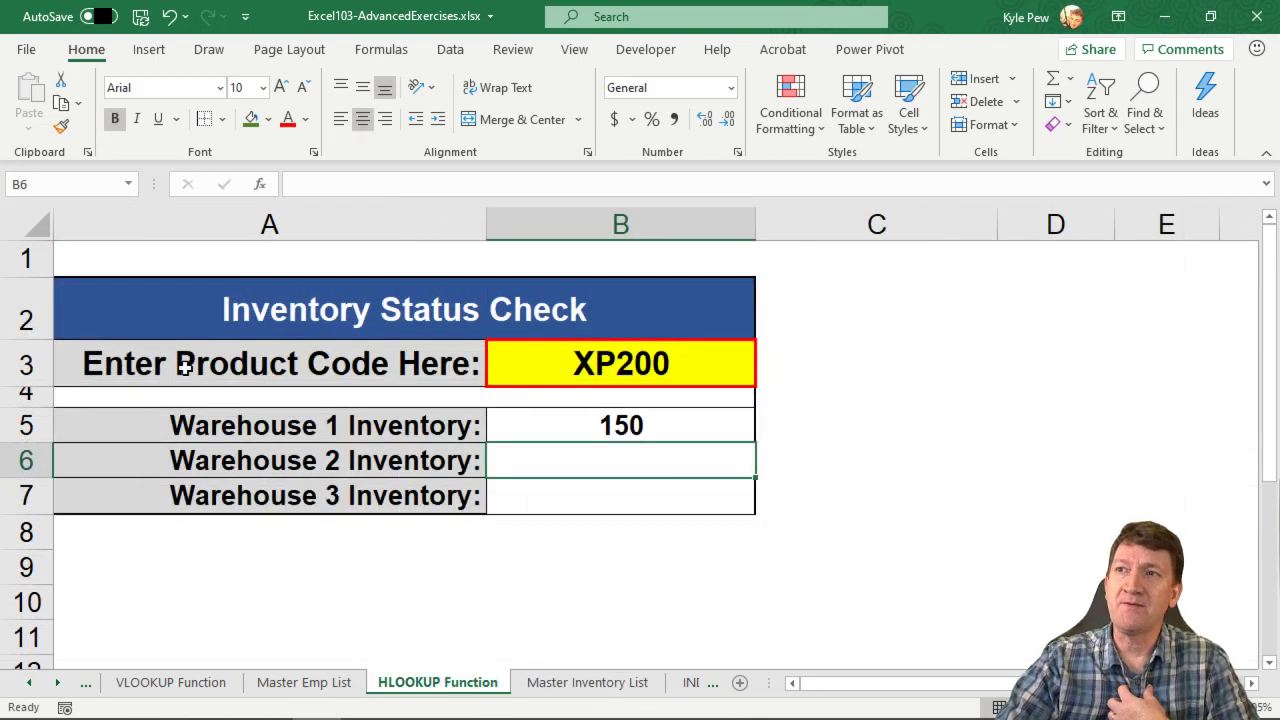
left_click(643, 370)
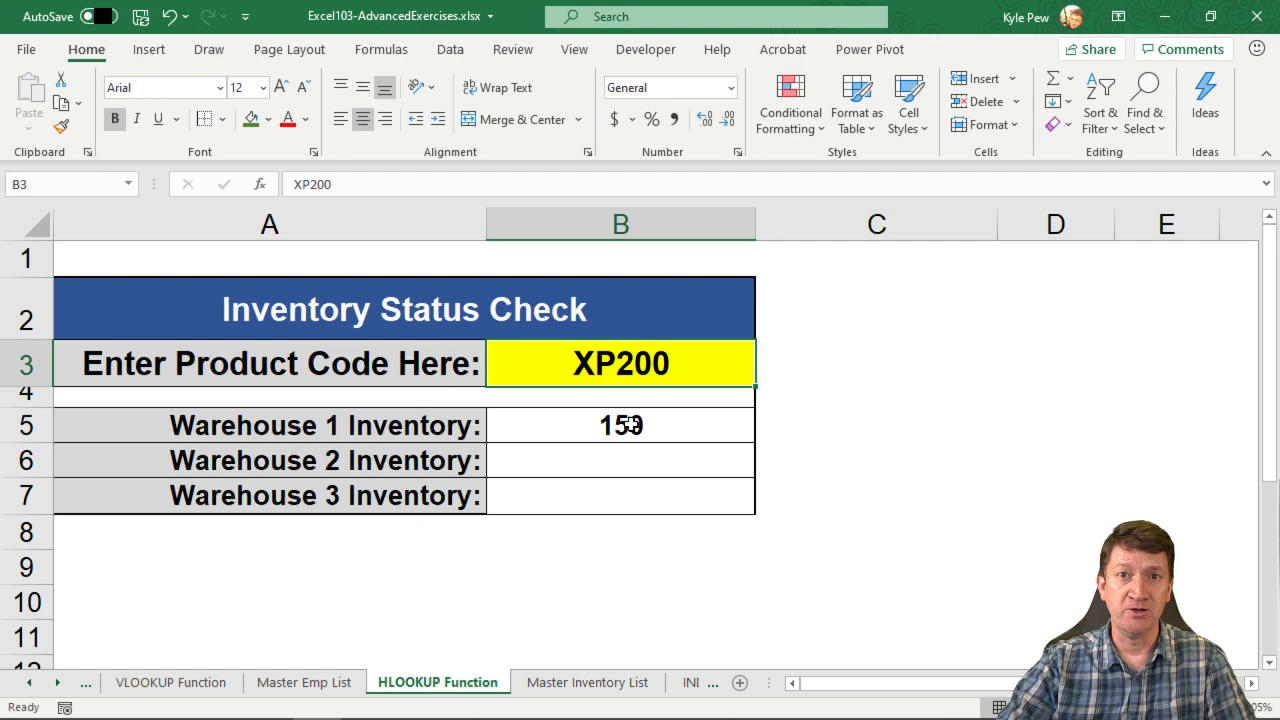
left_click(585, 686)
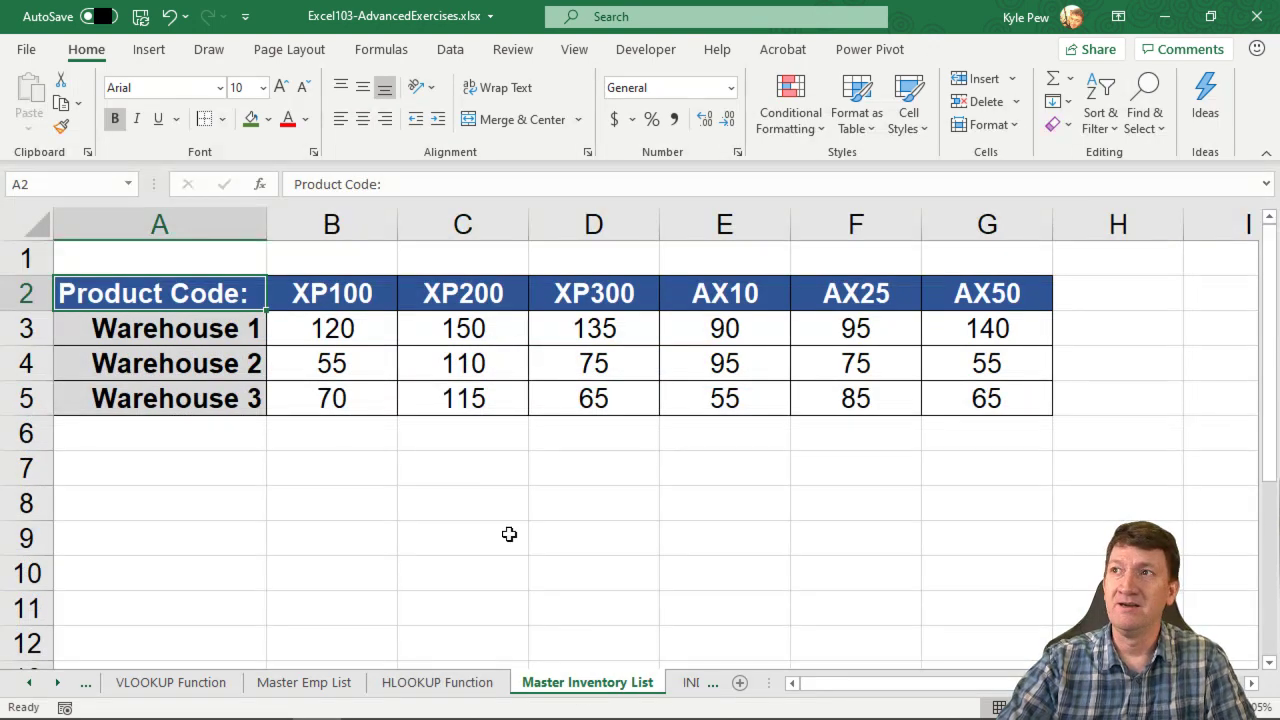
left_click(452, 297)
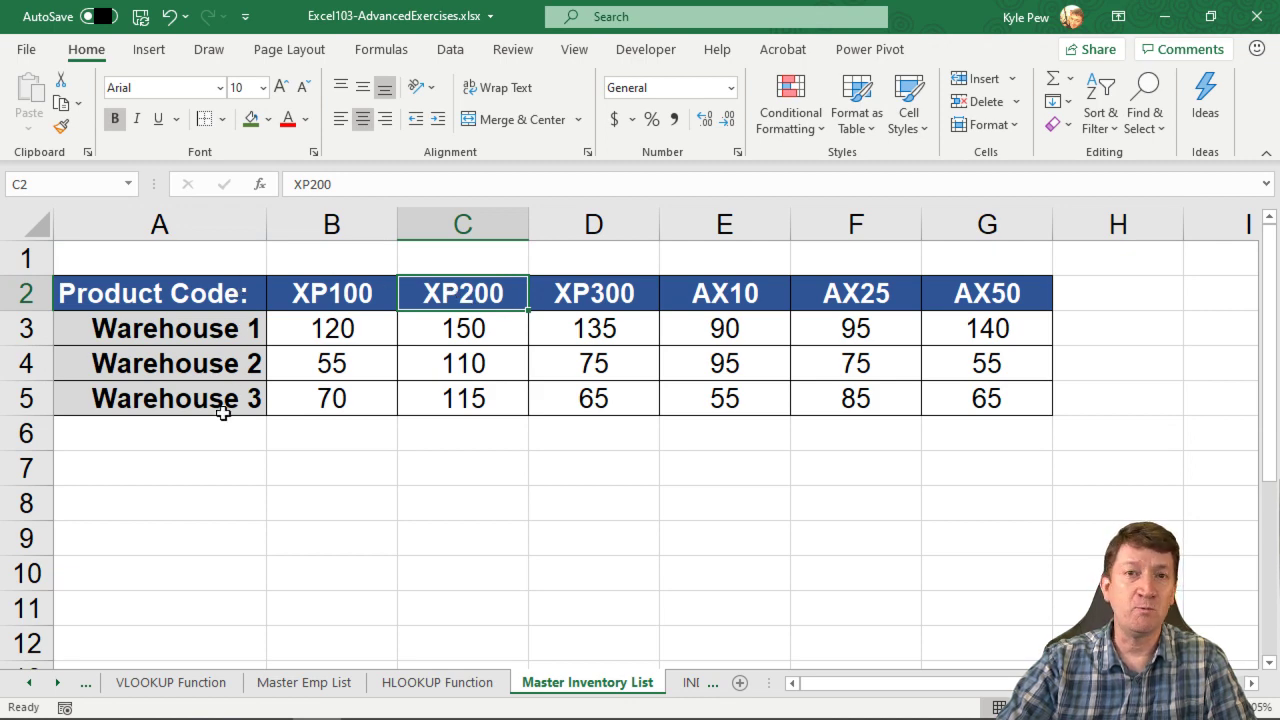
left_click(440, 329)
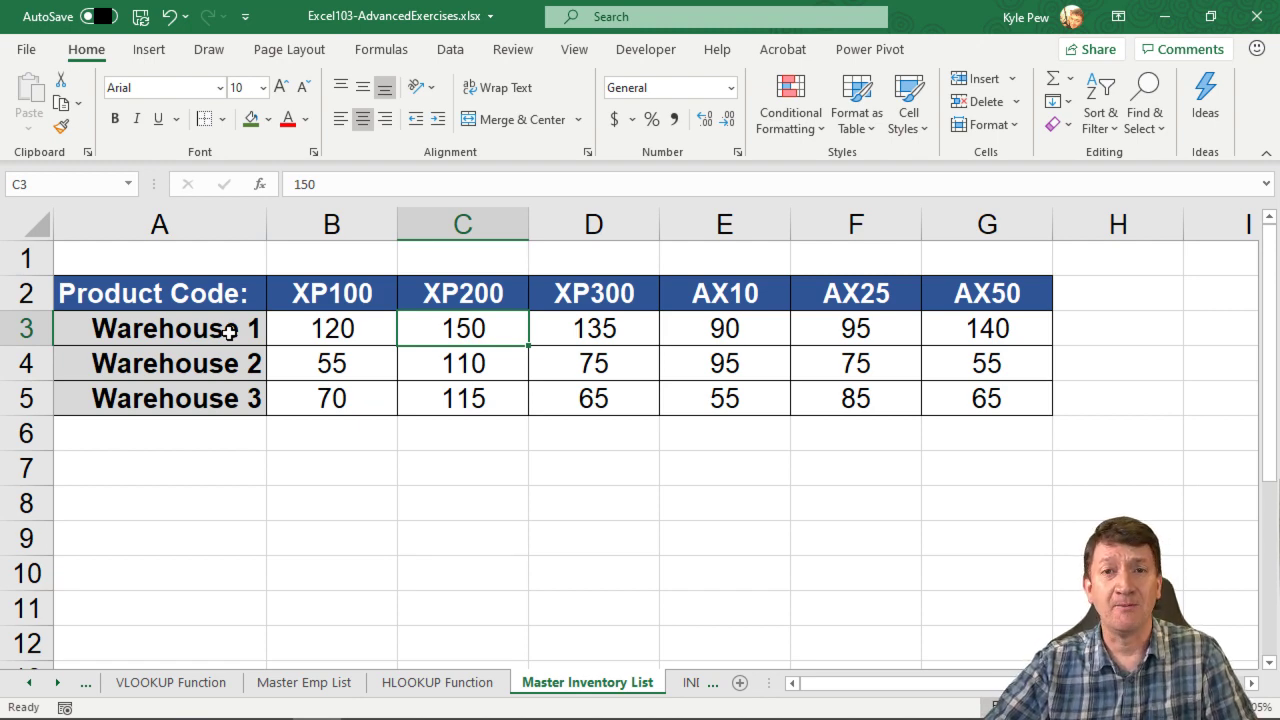
left_click(435, 686)
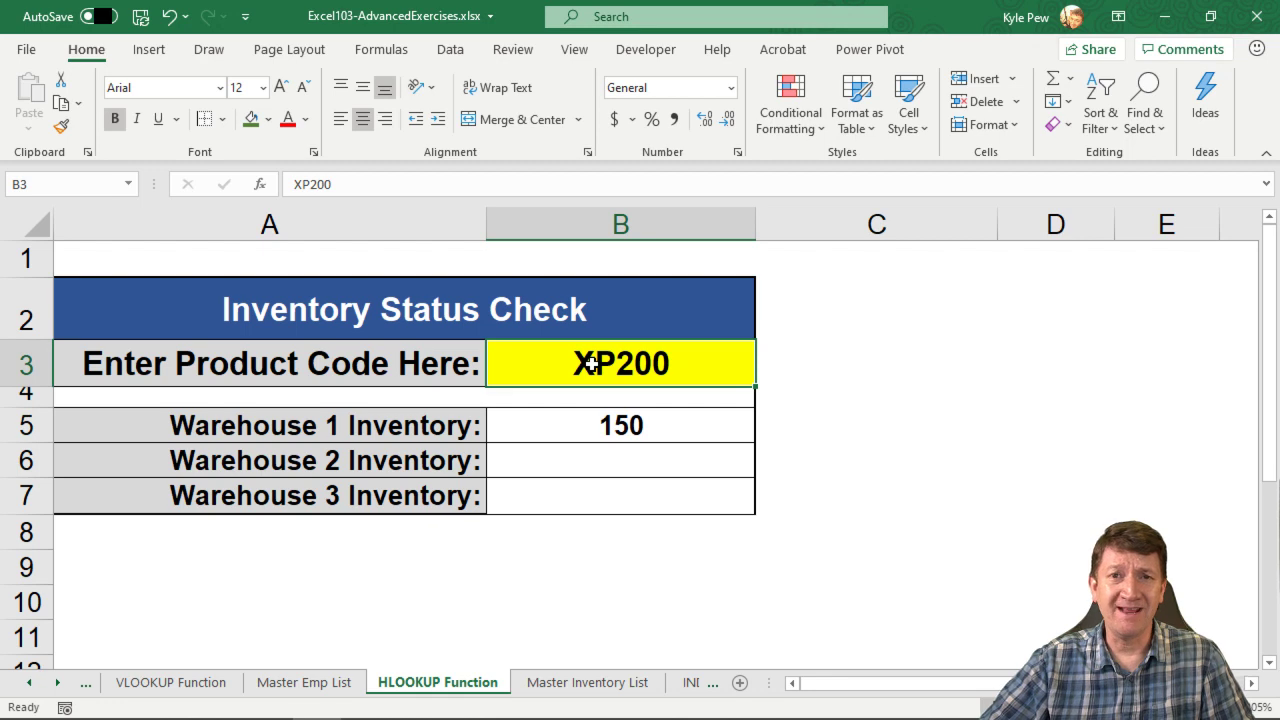
left_click(575, 688)
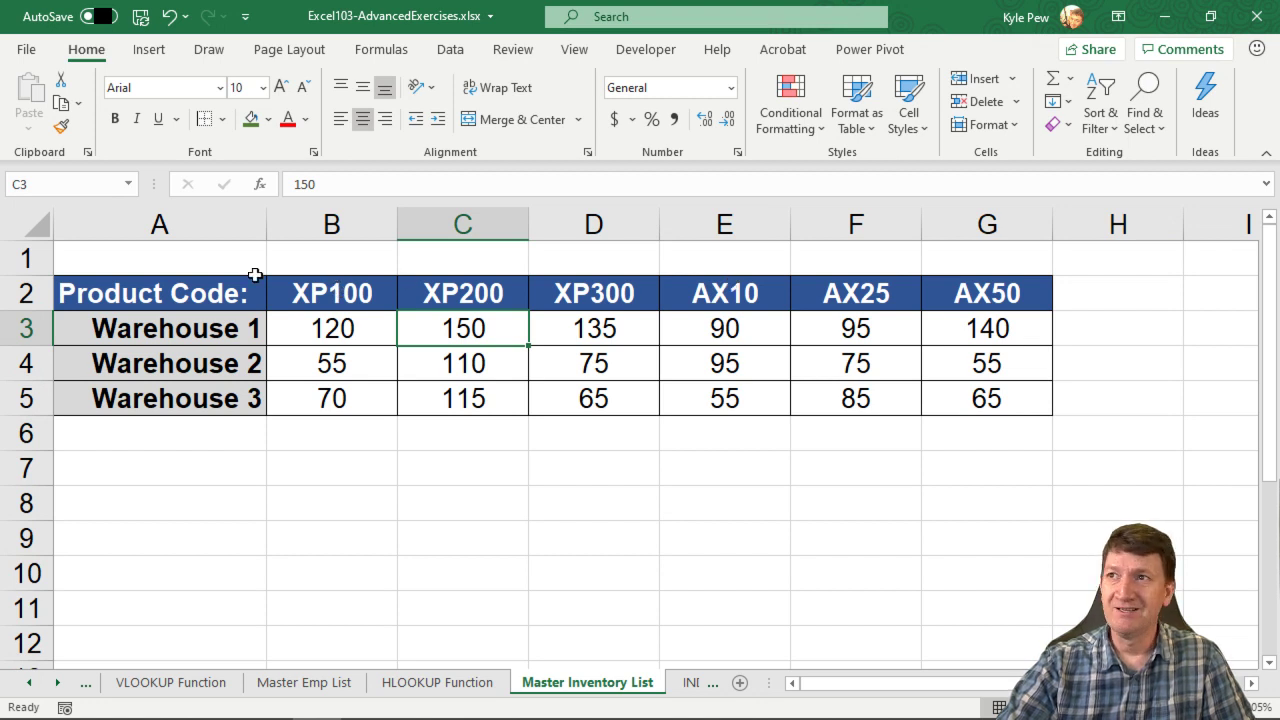
left_click(470, 292)
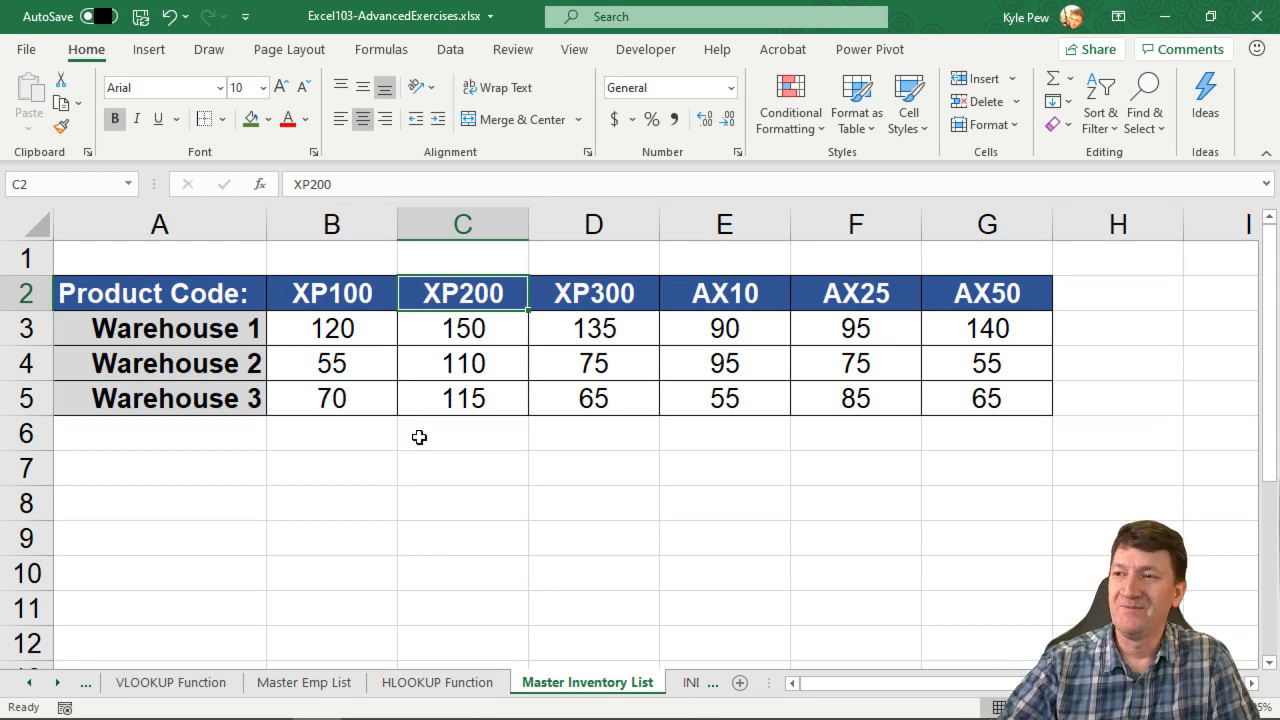
left_click(472, 686)
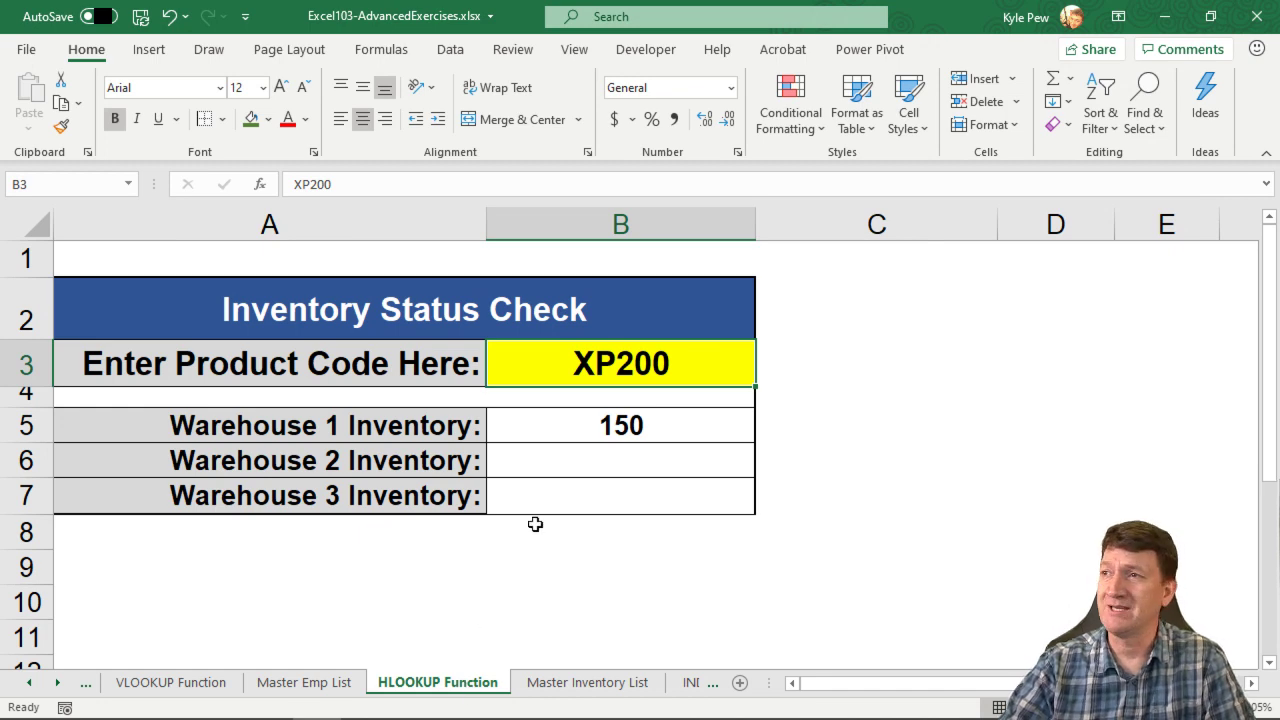
left_click(592, 421)
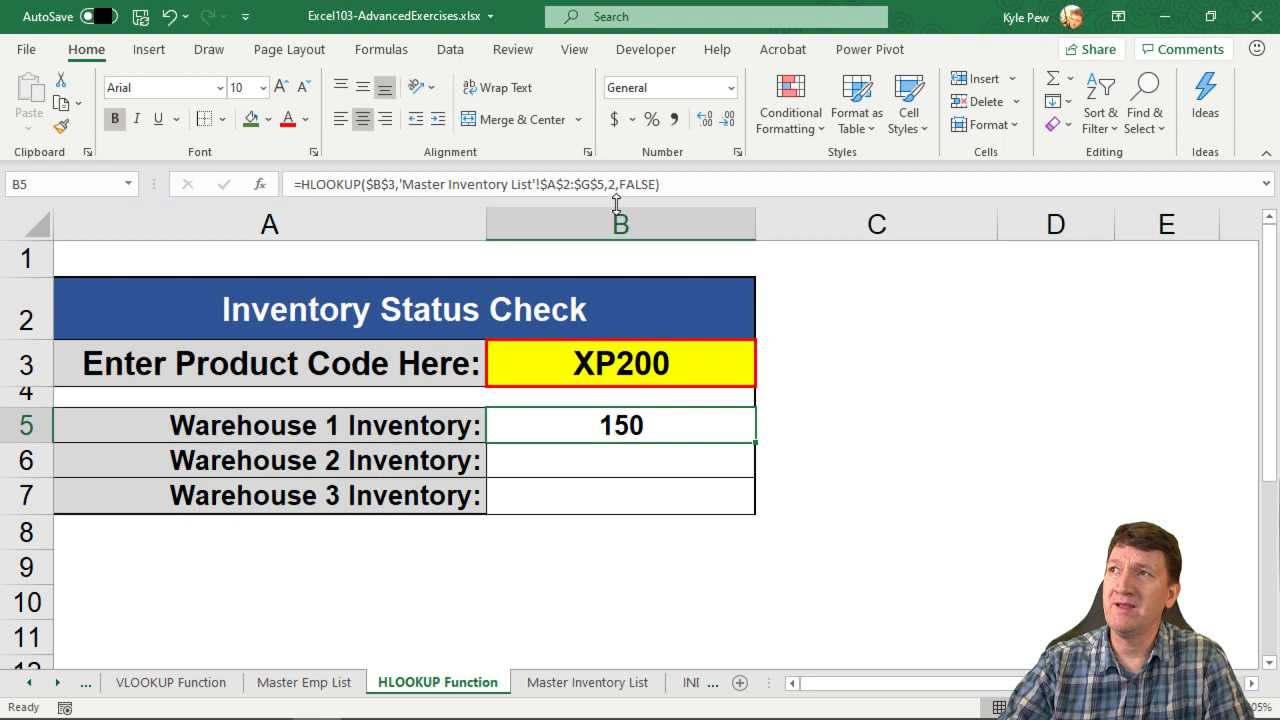
Start an HLOOKUP formula in cell B6 for the Warehouse 2 inventory and bring up its function arguments
left_click(590, 468)
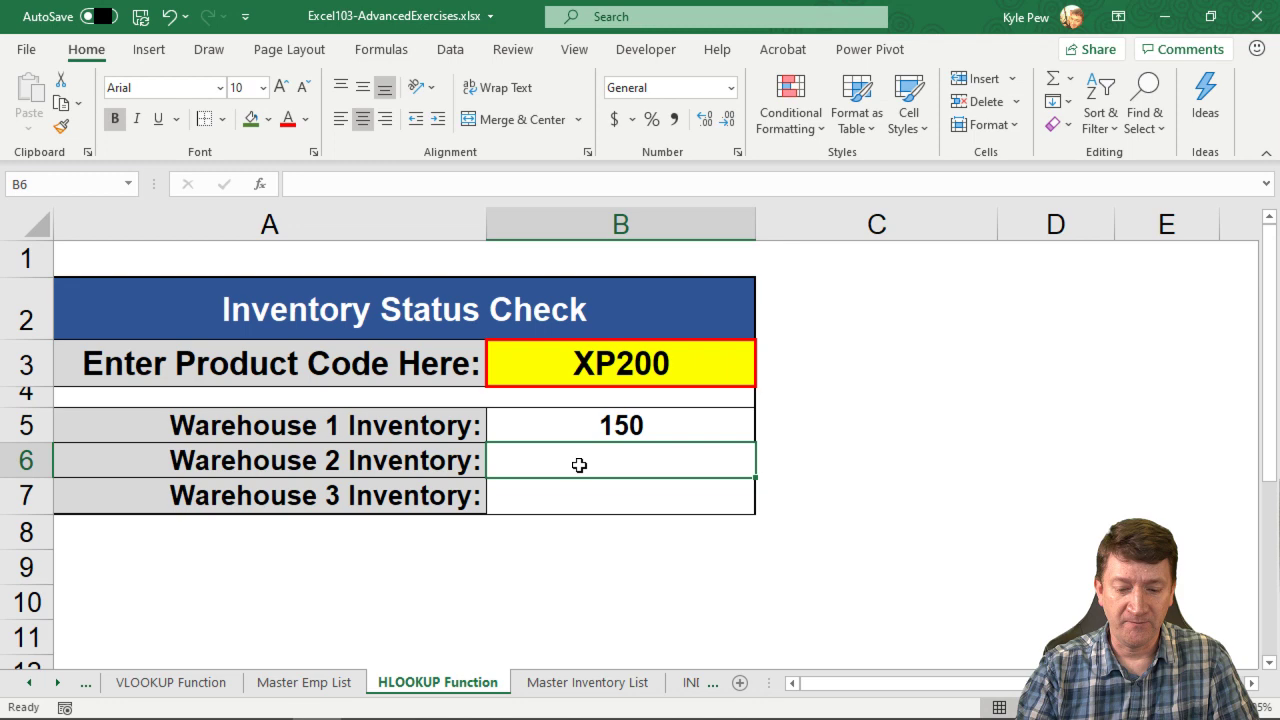
type("=hloo")
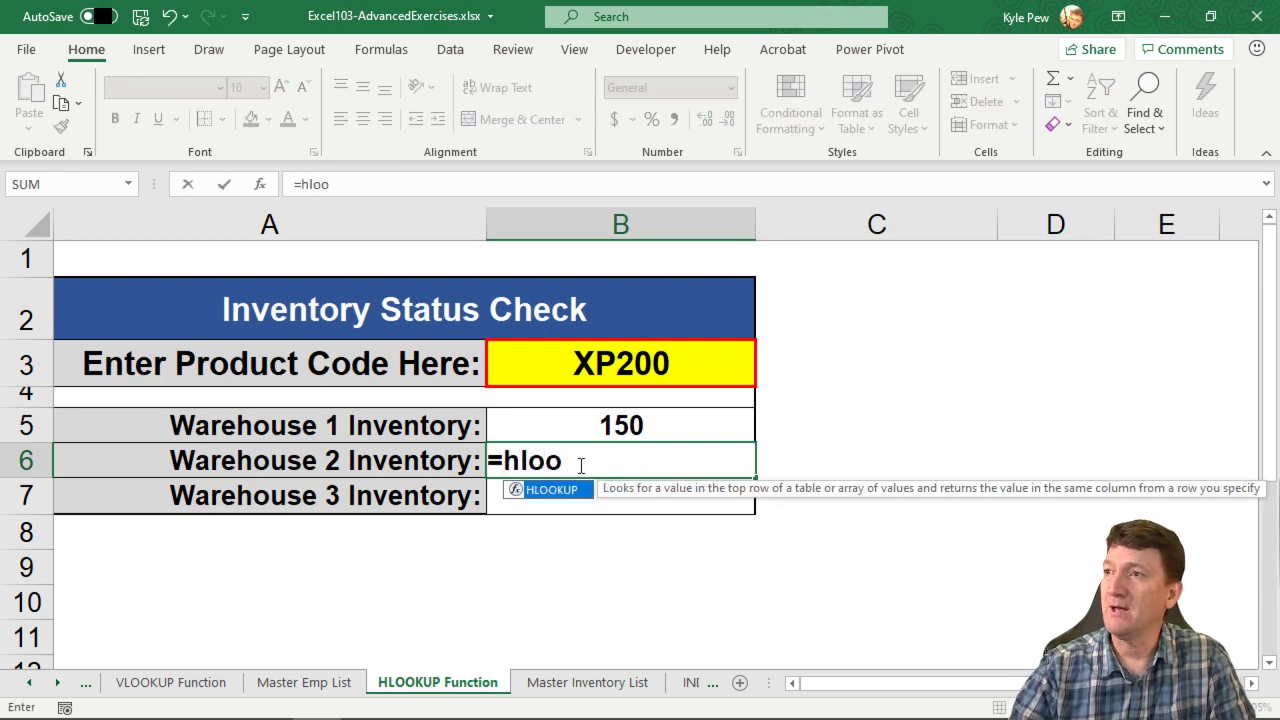
key("Tab")
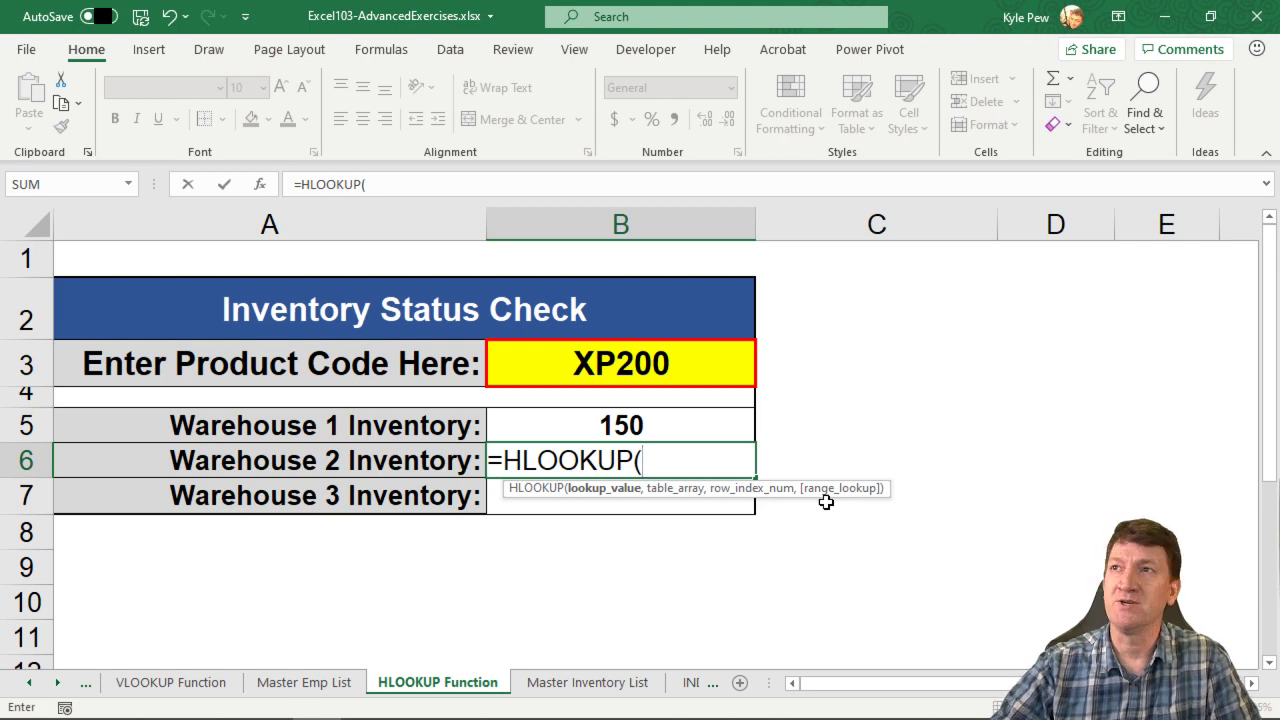
left_click(260, 186)
left_click_drag(809, 320, 399, 412)
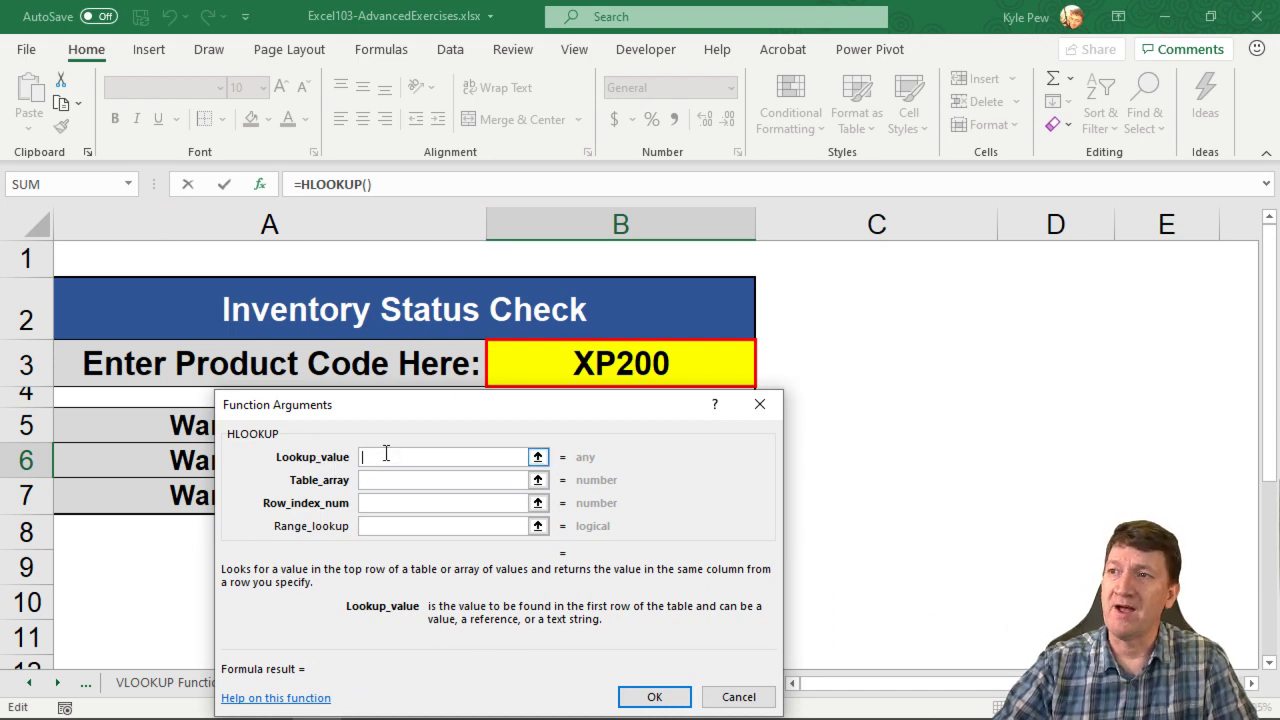
Set the HLOOKUP's Lookup_value to the product code cell as the absolute reference $B$3
left_click(624, 361)
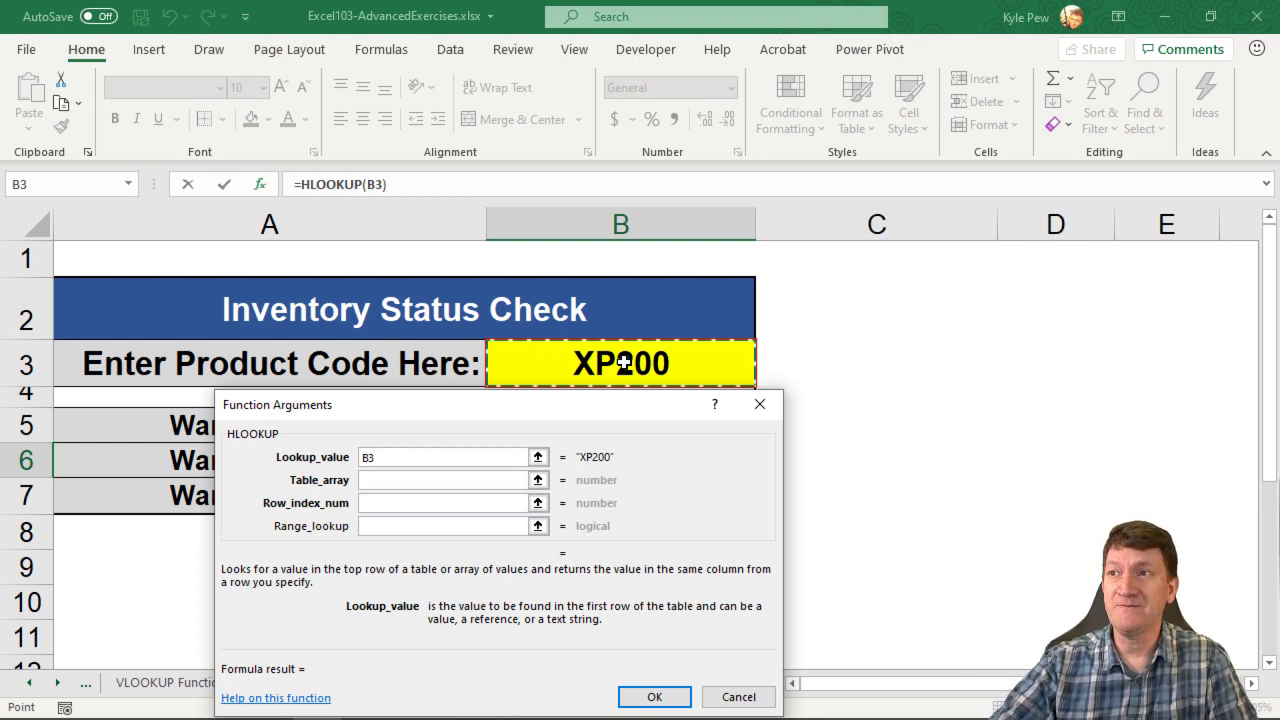
left_click_drag(573, 413, 247, 341)
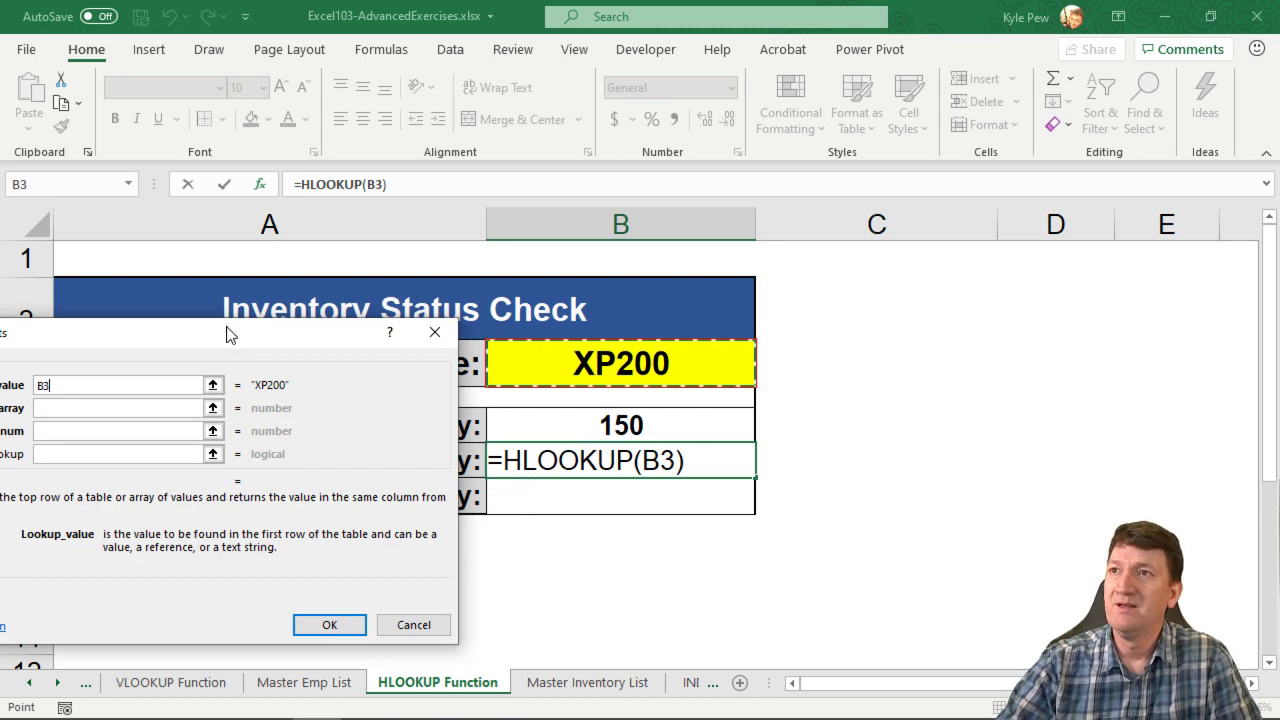
left_click_drag(230, 336, 534, 340)
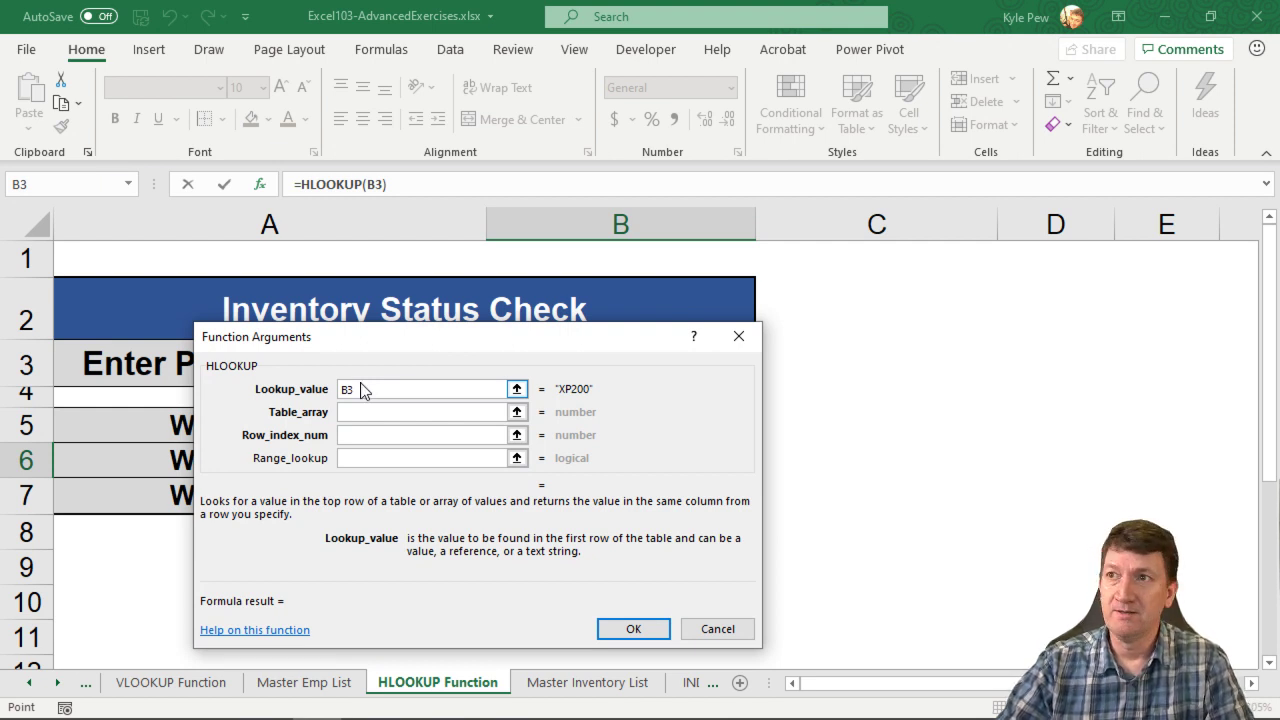
left_click(365, 390)
key("F4")
Set the Table_array to the full table on the Master Inventory List sheet as the absolute range $A$2:$G$5
left_click(358, 409)
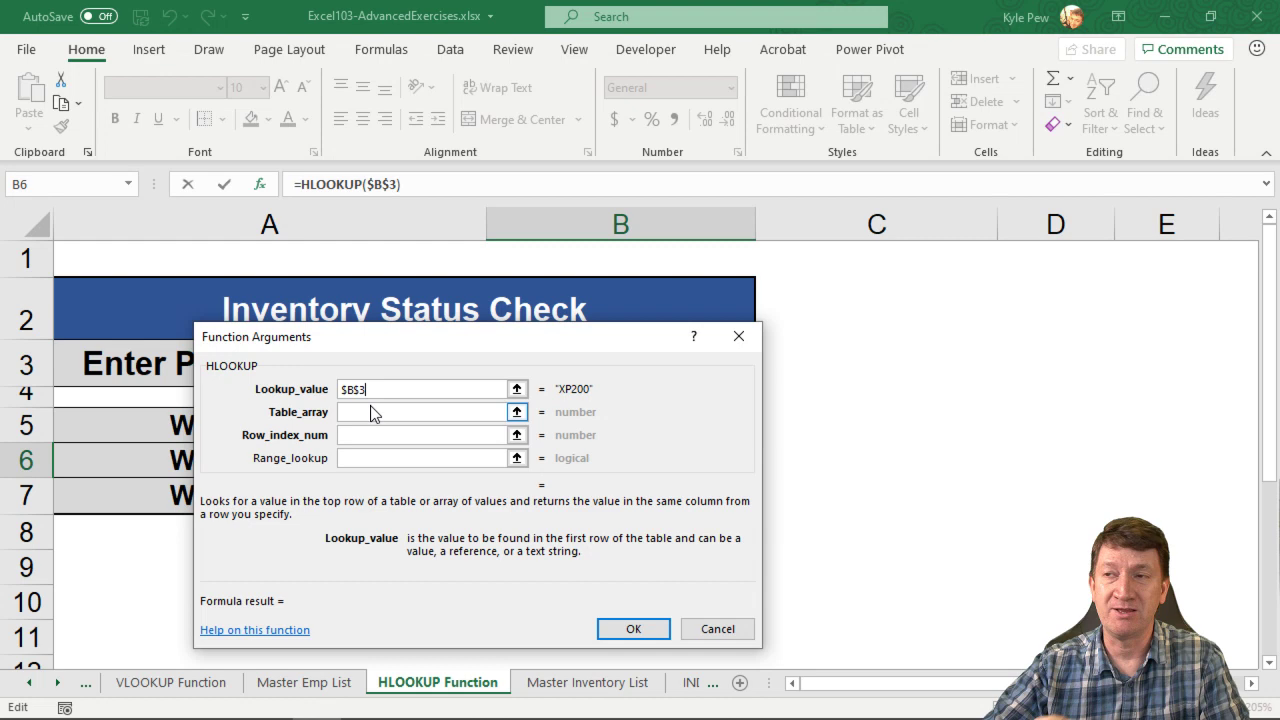
left_click(364, 414)
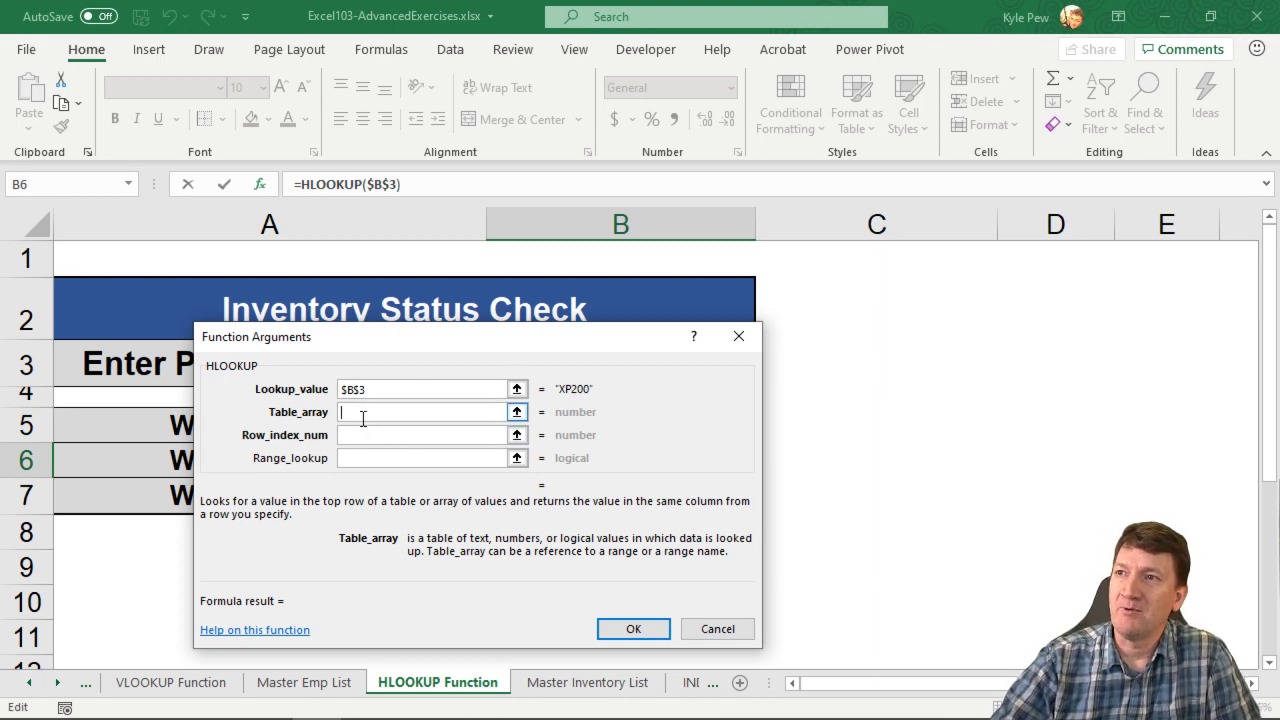
left_click(550, 682)
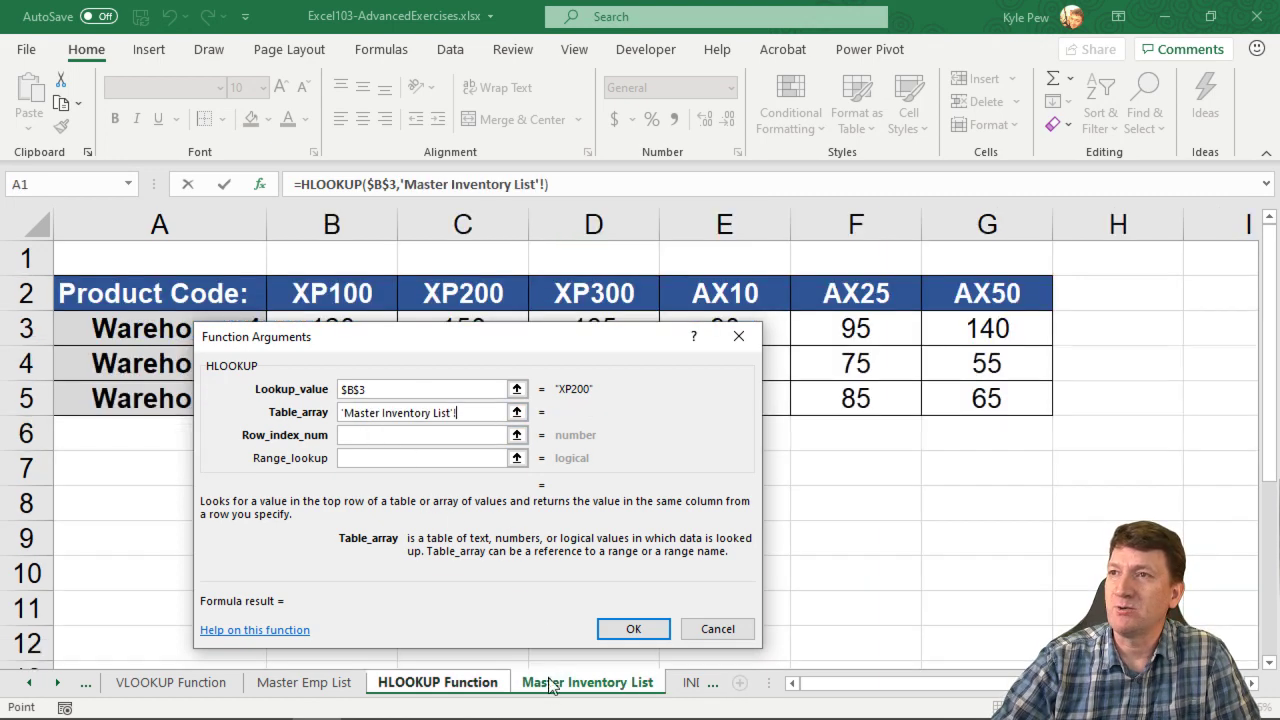
left_click_drag(400, 338, 316, 486)
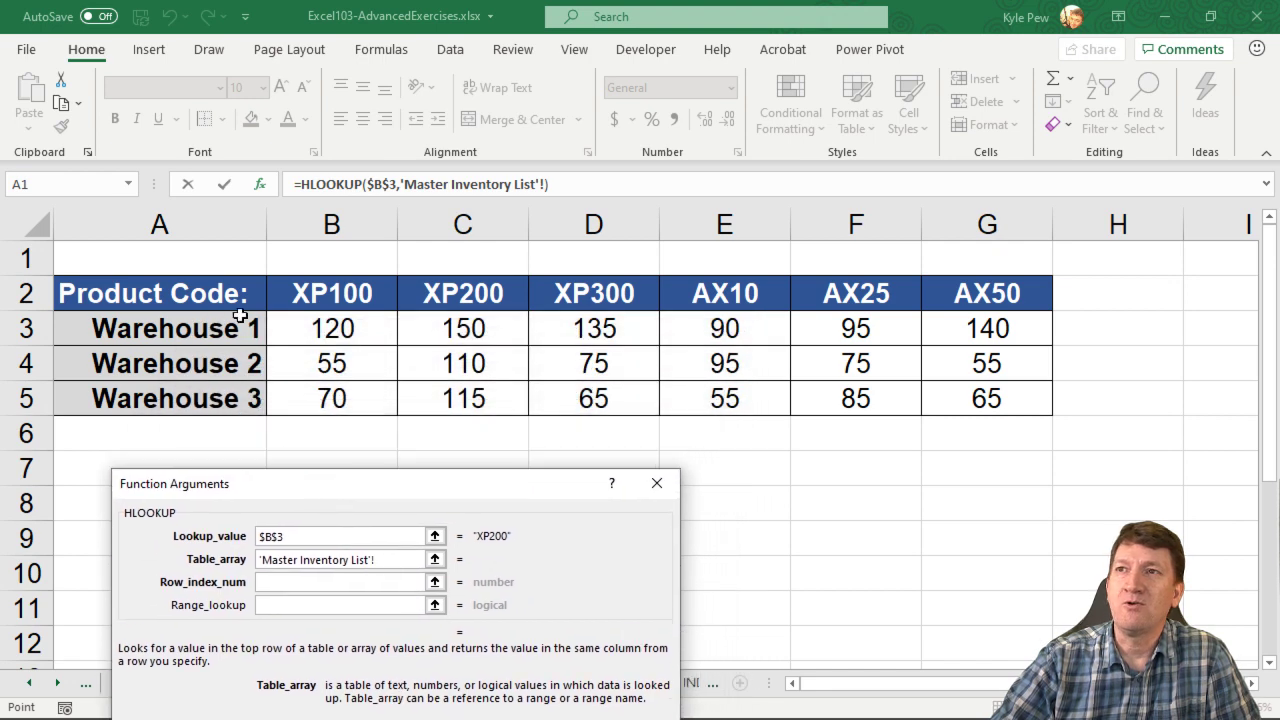
left_click(170, 291)
left_click_drag(170, 291, 951, 399)
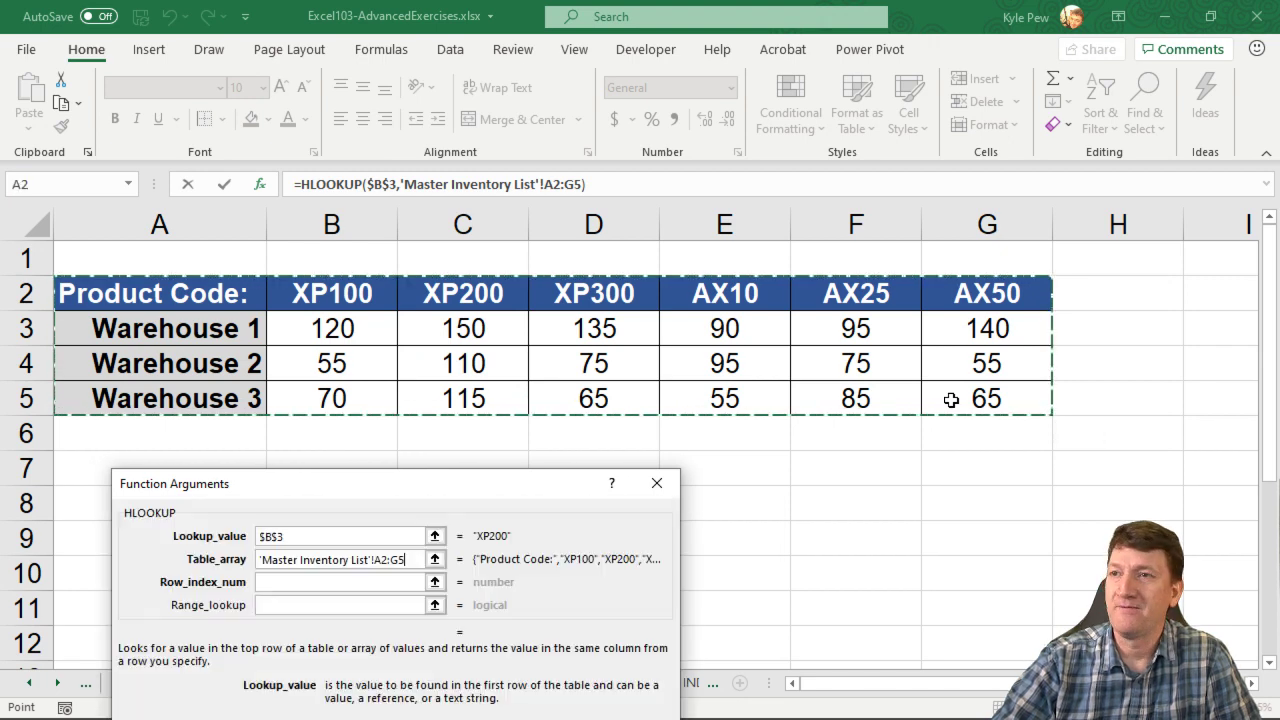
left_click_drag(405, 562, 378, 563)
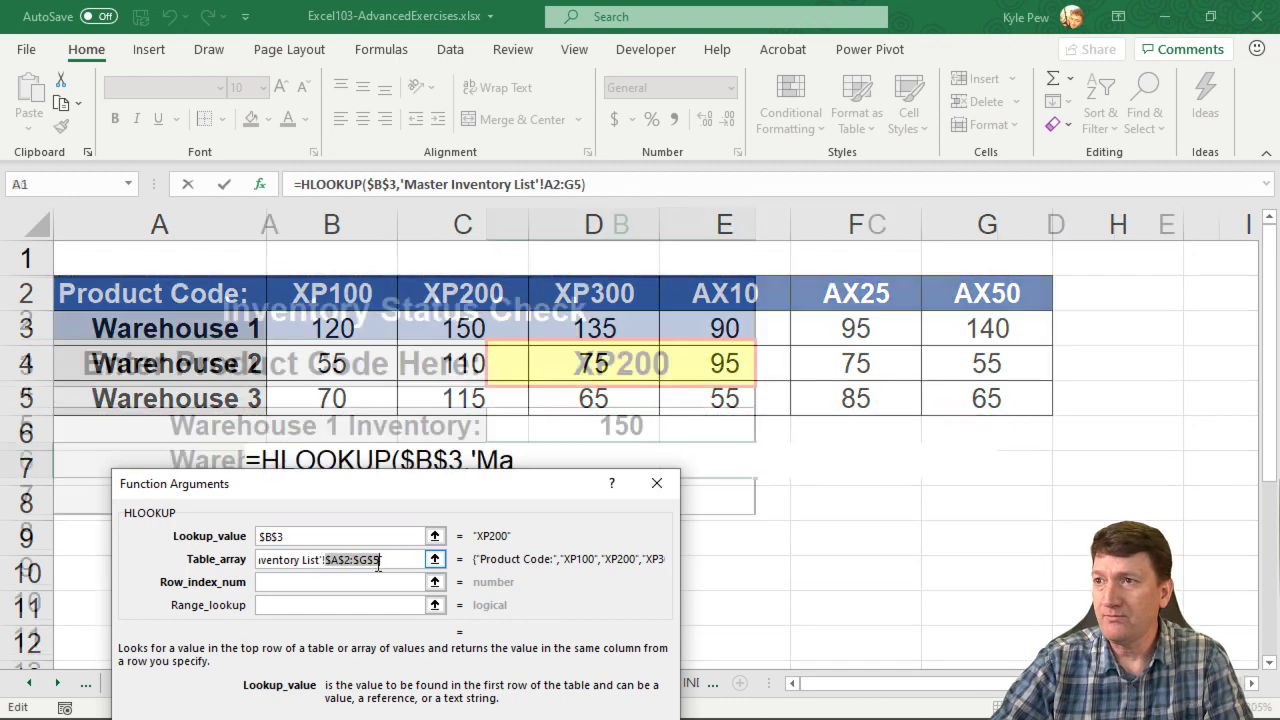
key("F4")
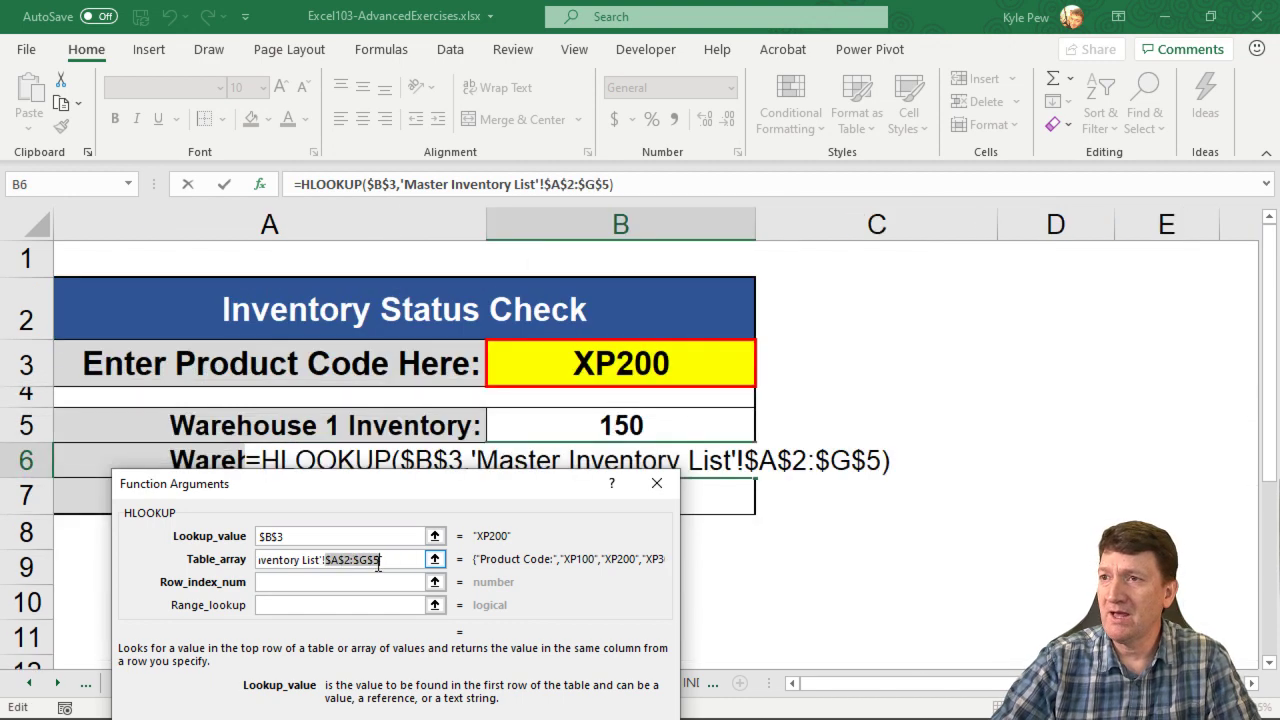
Set the Row_index_num to 3 for the Warehouse 2 row, after checking the table on the Master Inventory List sheet
left_click(304, 584)
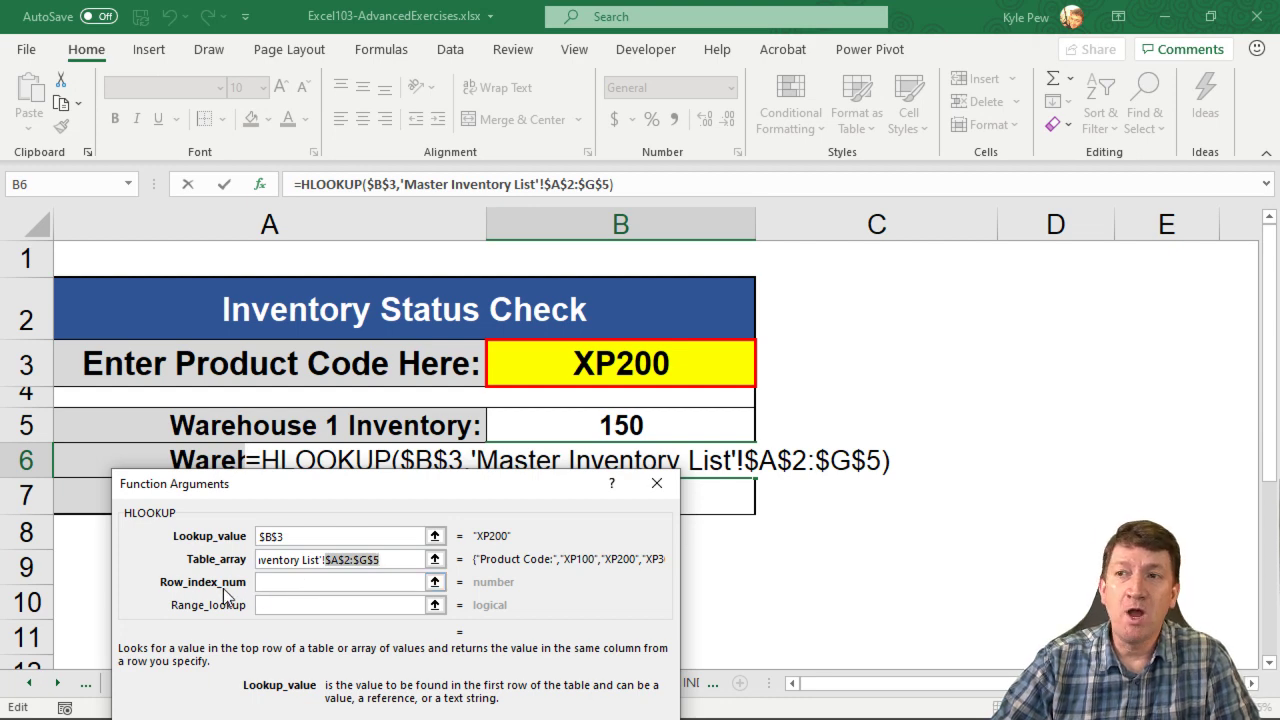
left_click(283, 581)
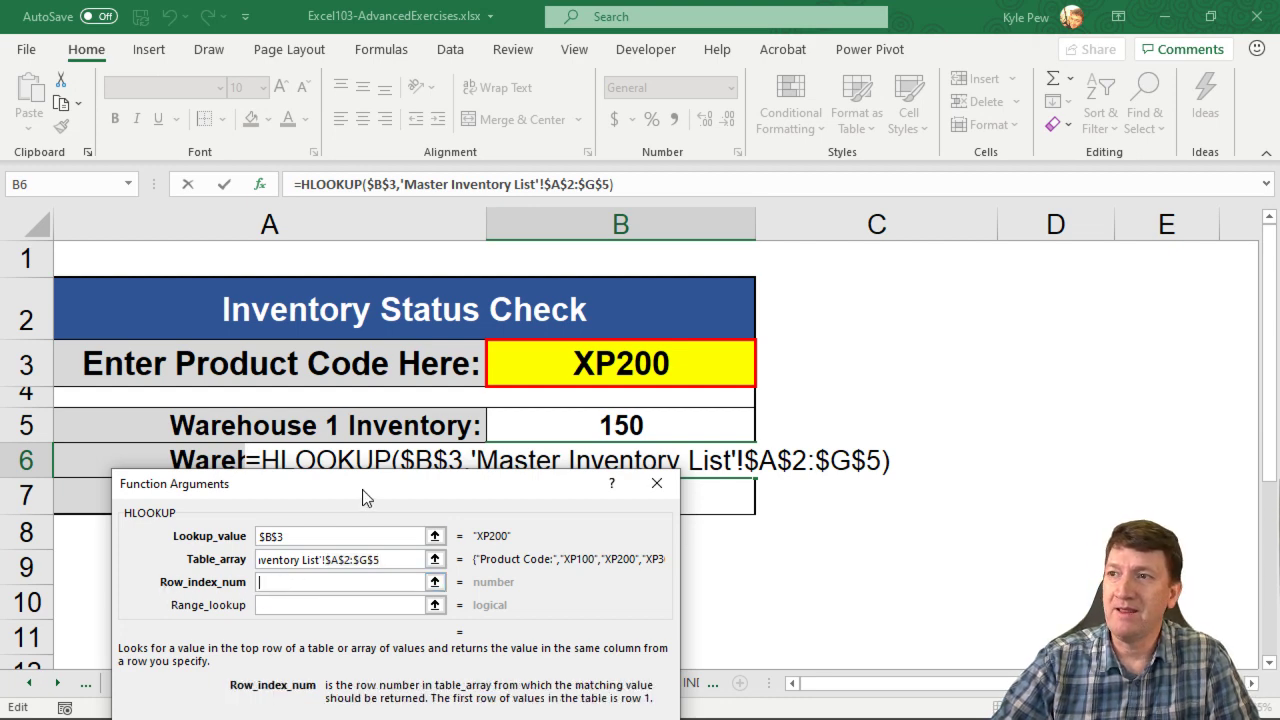
left_click_drag(362, 485, 352, 514)
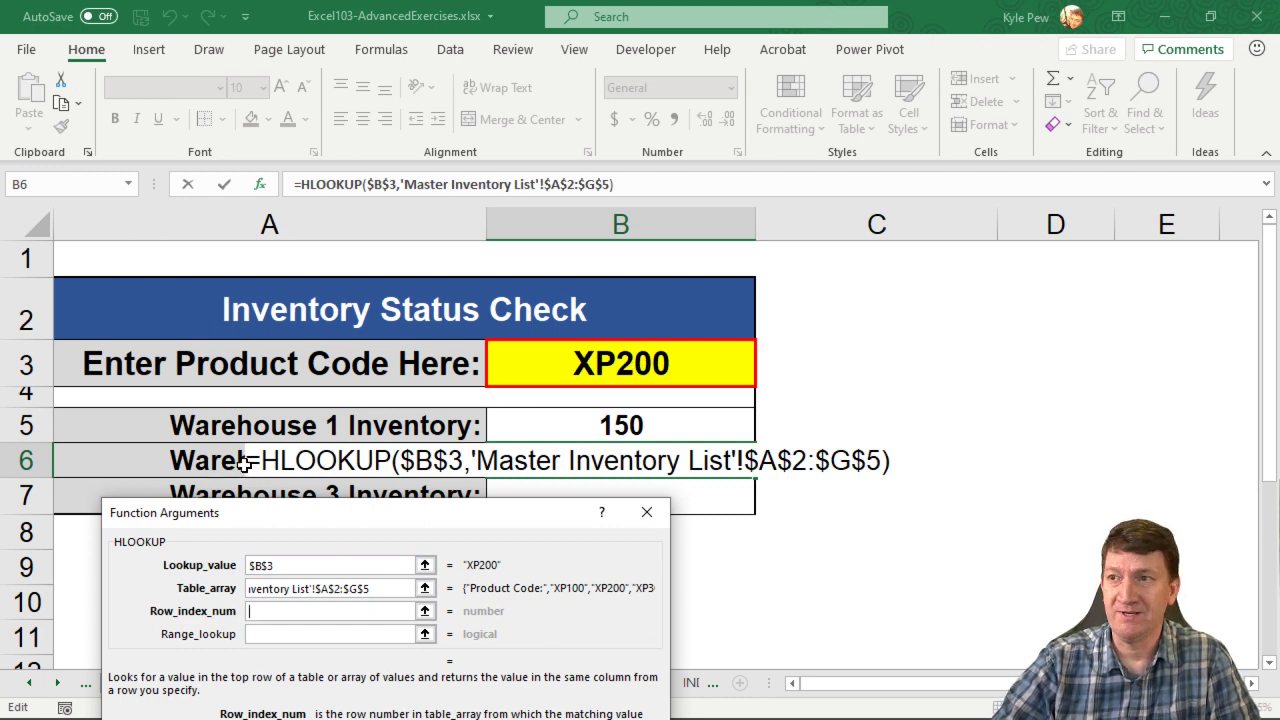
left_click_drag(301, 510, 285, 252)
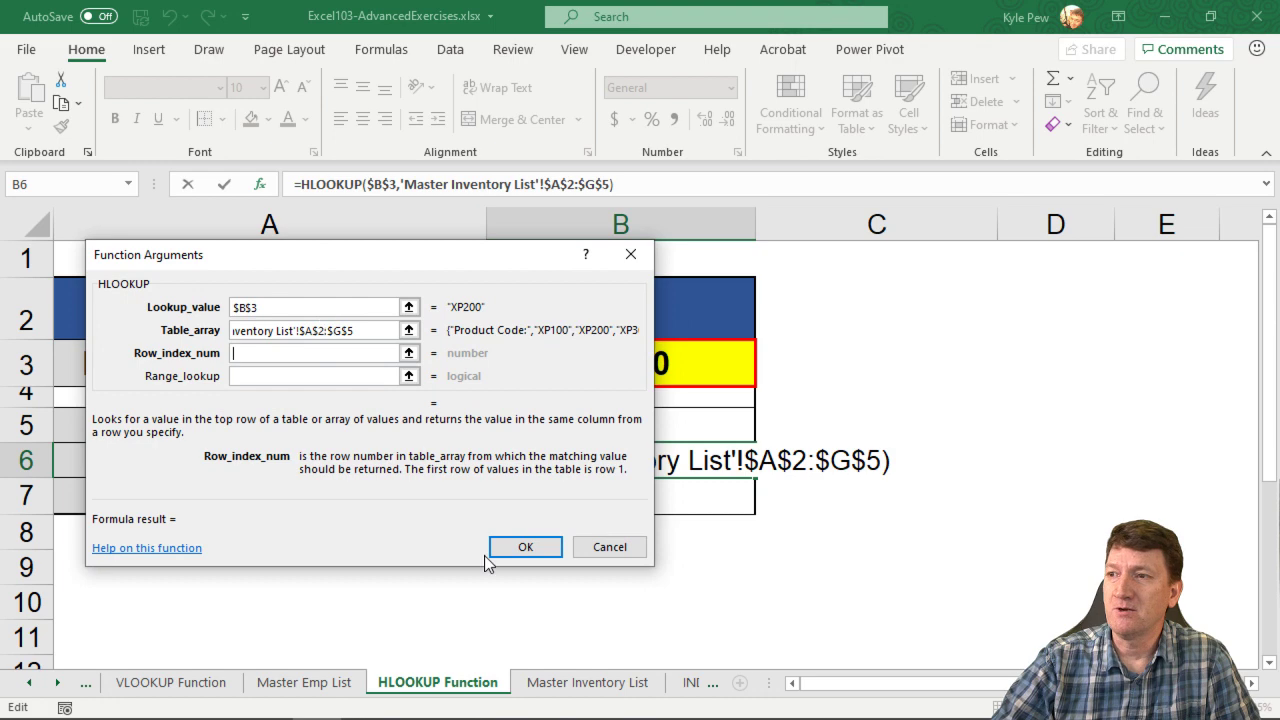
left_click(548, 687)
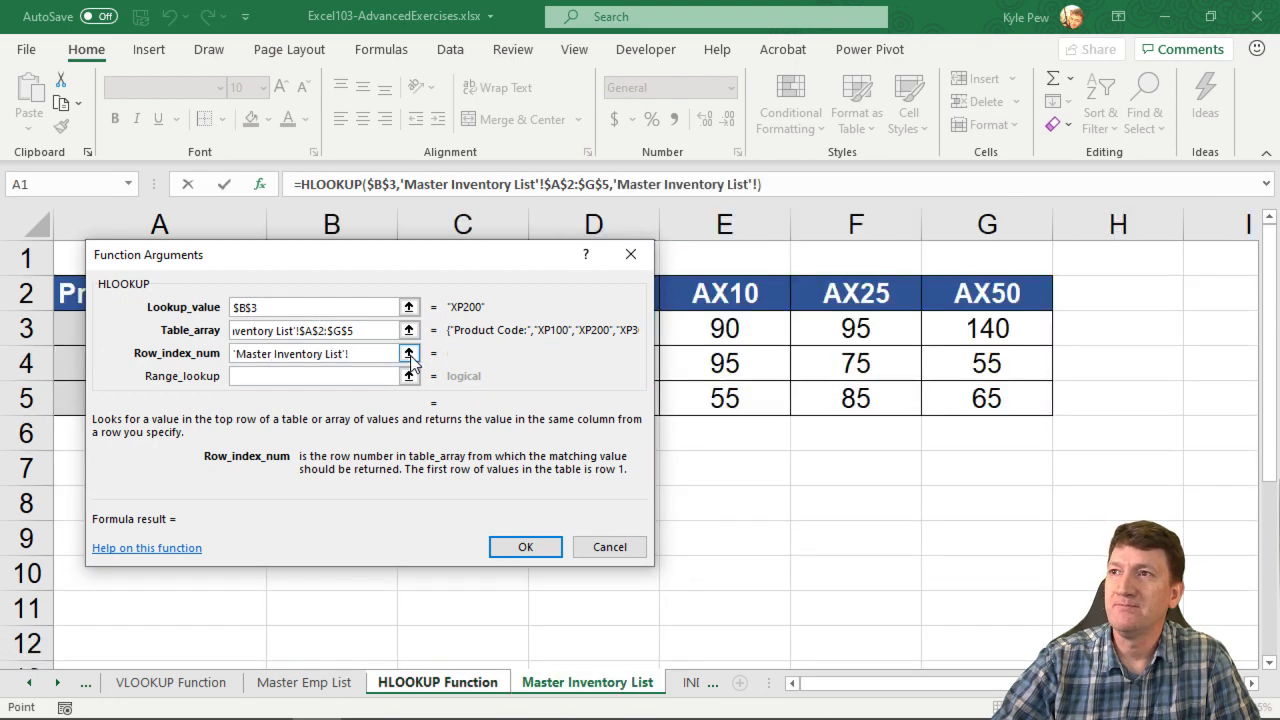
left_click_drag(408, 354, 398, 329)
left_click_drag(395, 255, 401, 466)
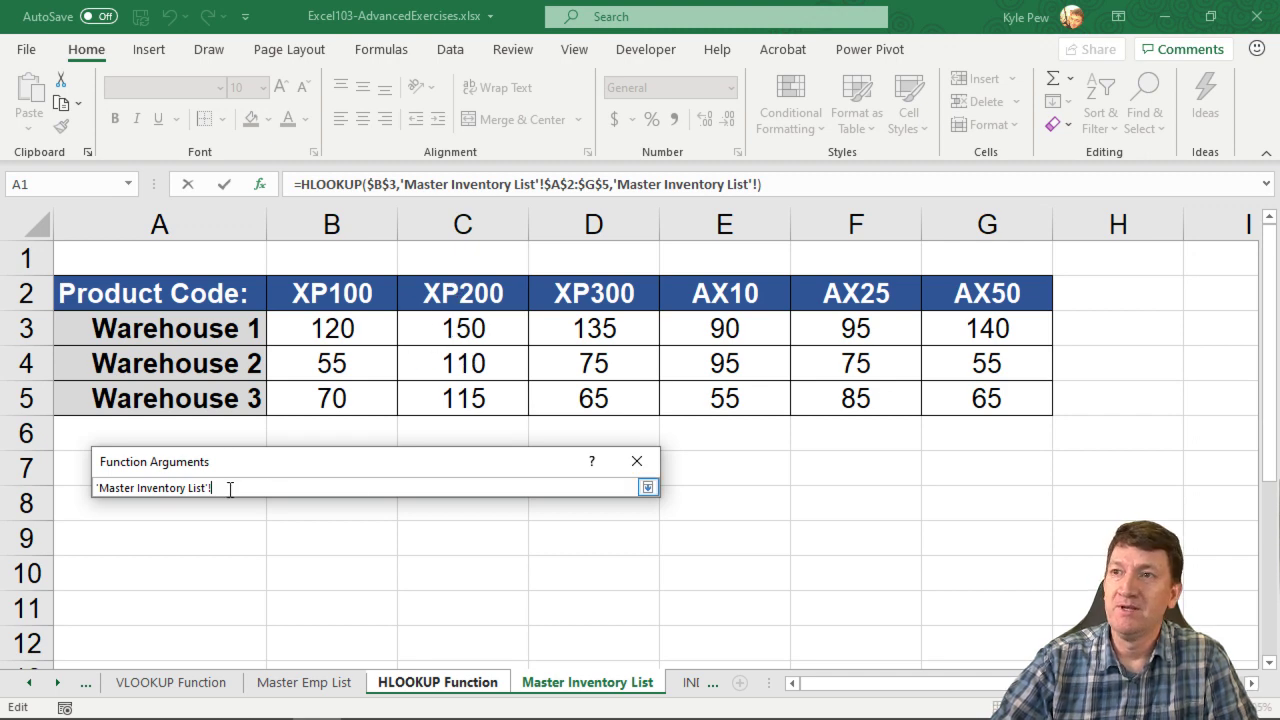
left_click_drag(228, 489, 99, 483)
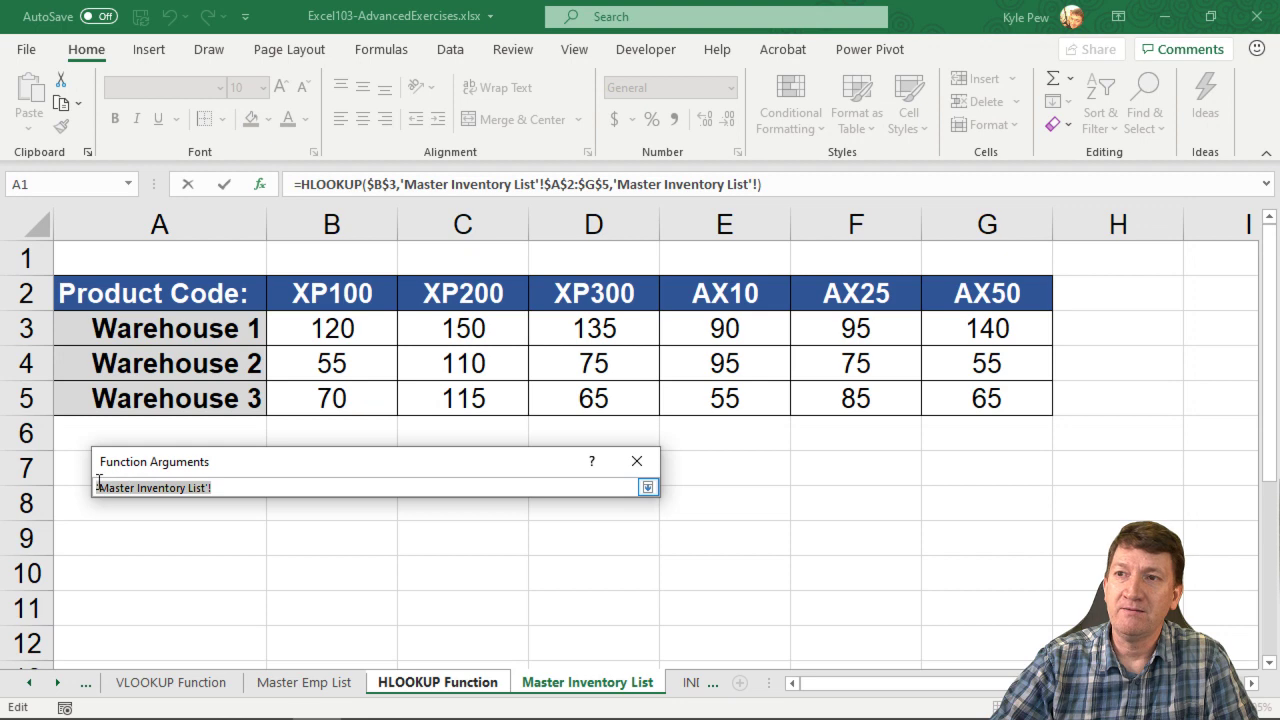
left_click(647, 487)
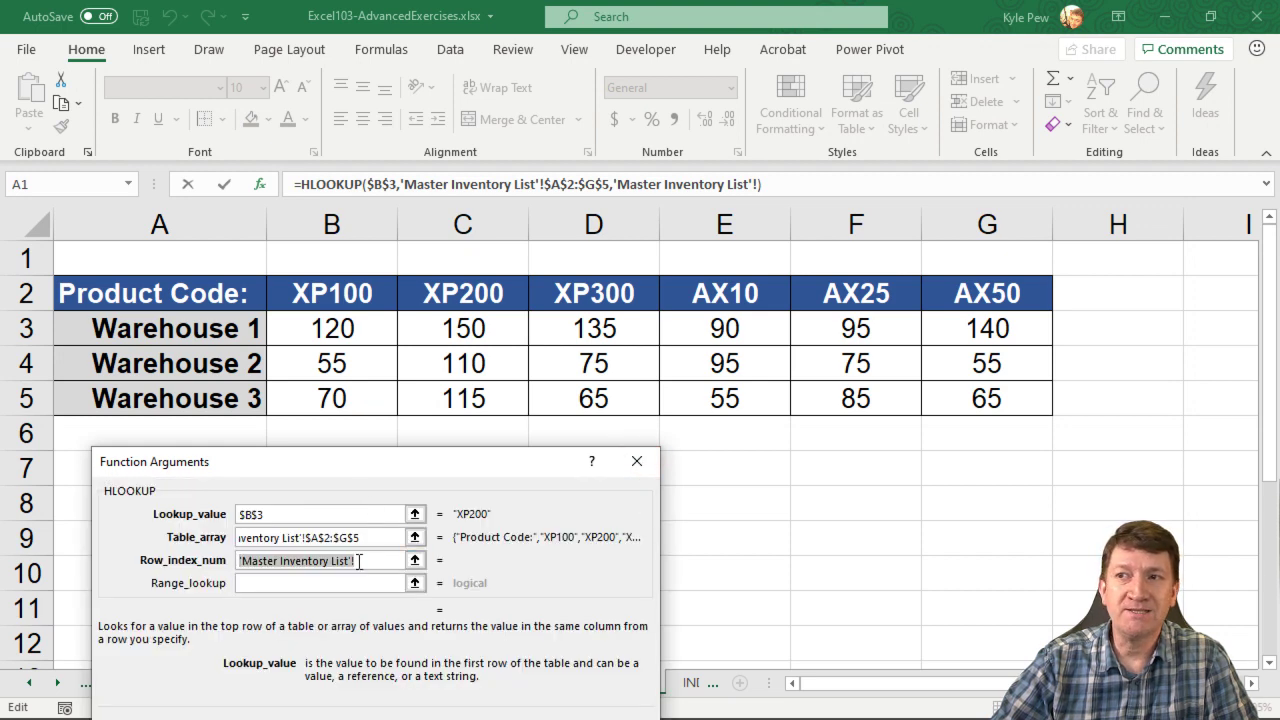
type("3")
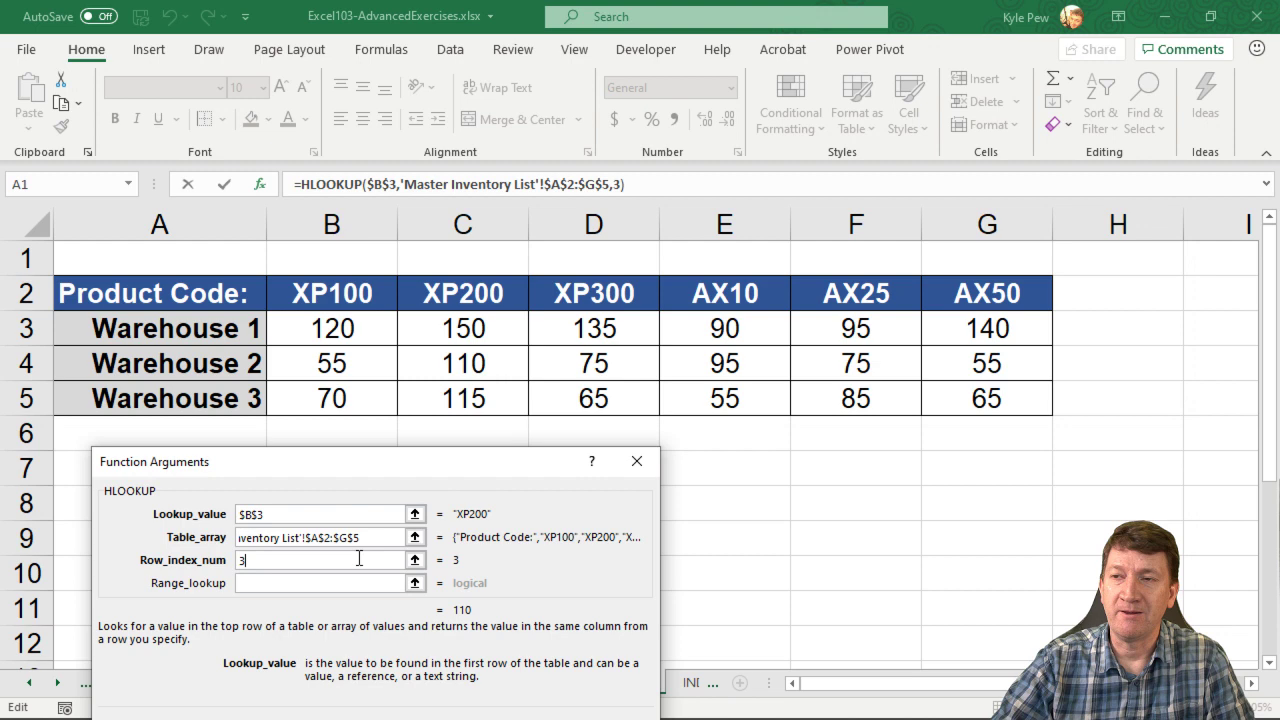
Set the HLOOKUP's Range_lookup to false for an exact match and complete the Warehouse 2 formula in B6
left_click(268, 584)
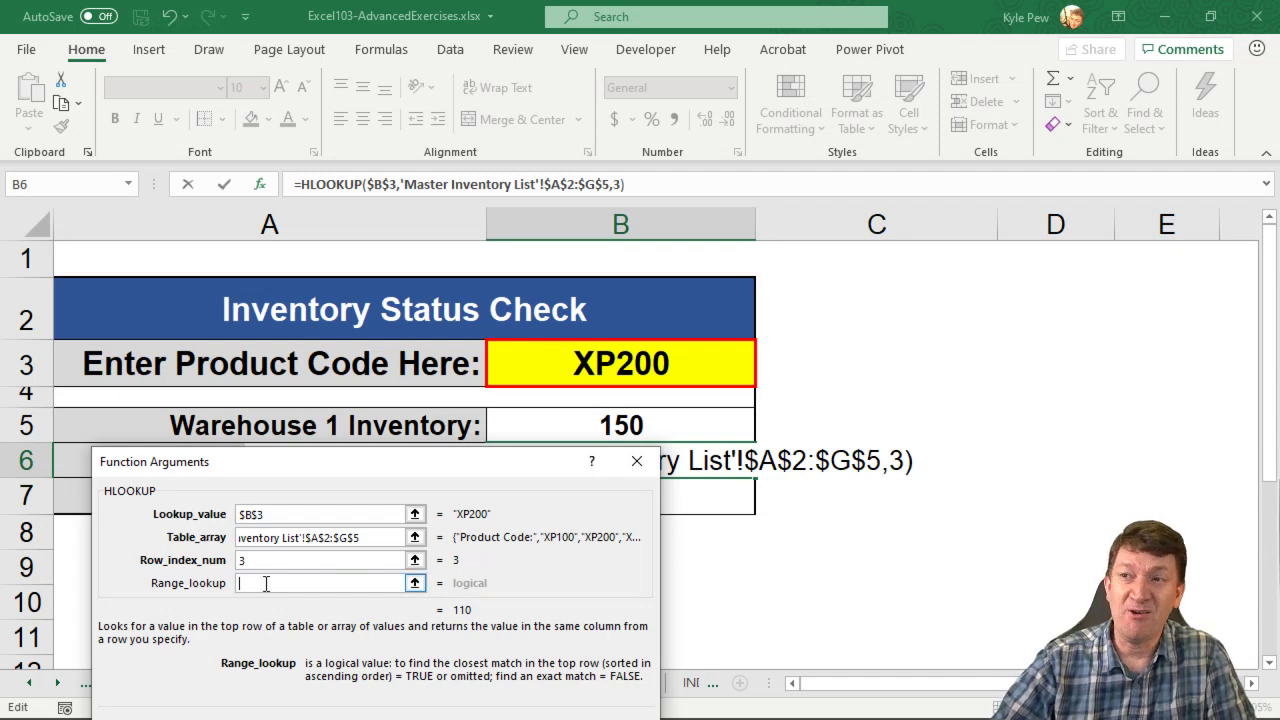
type("f")
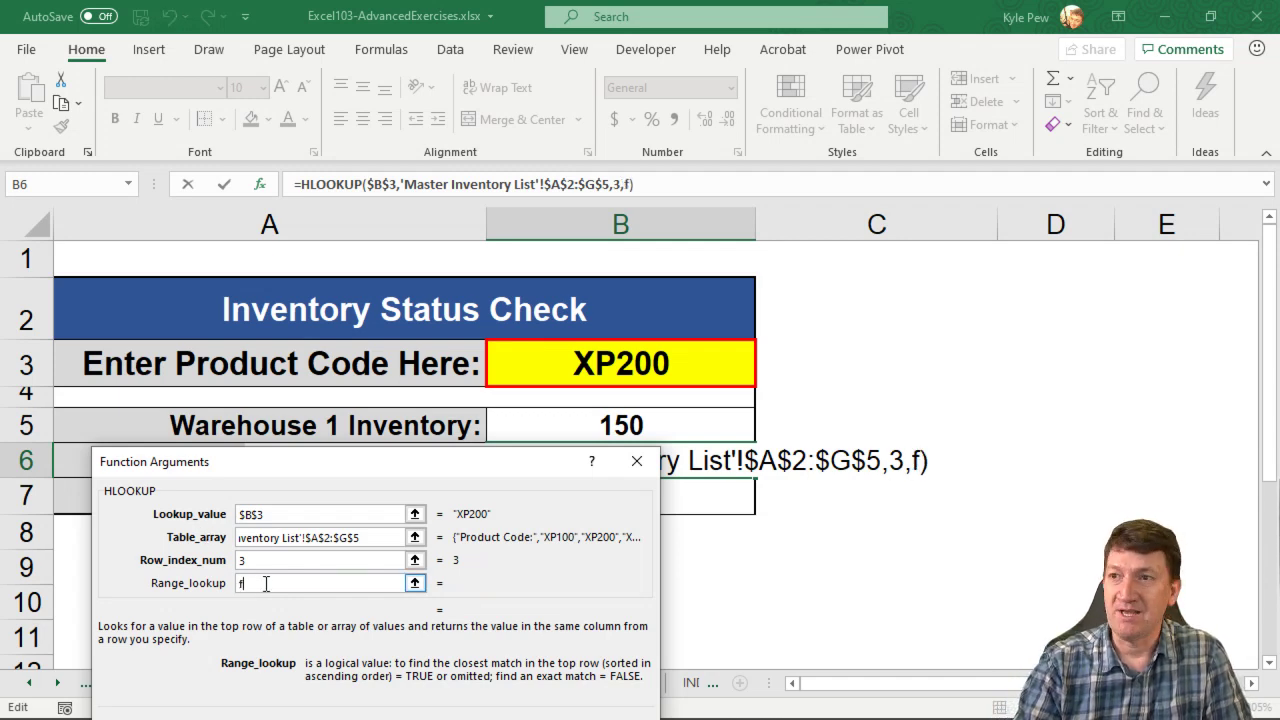
type("alse")
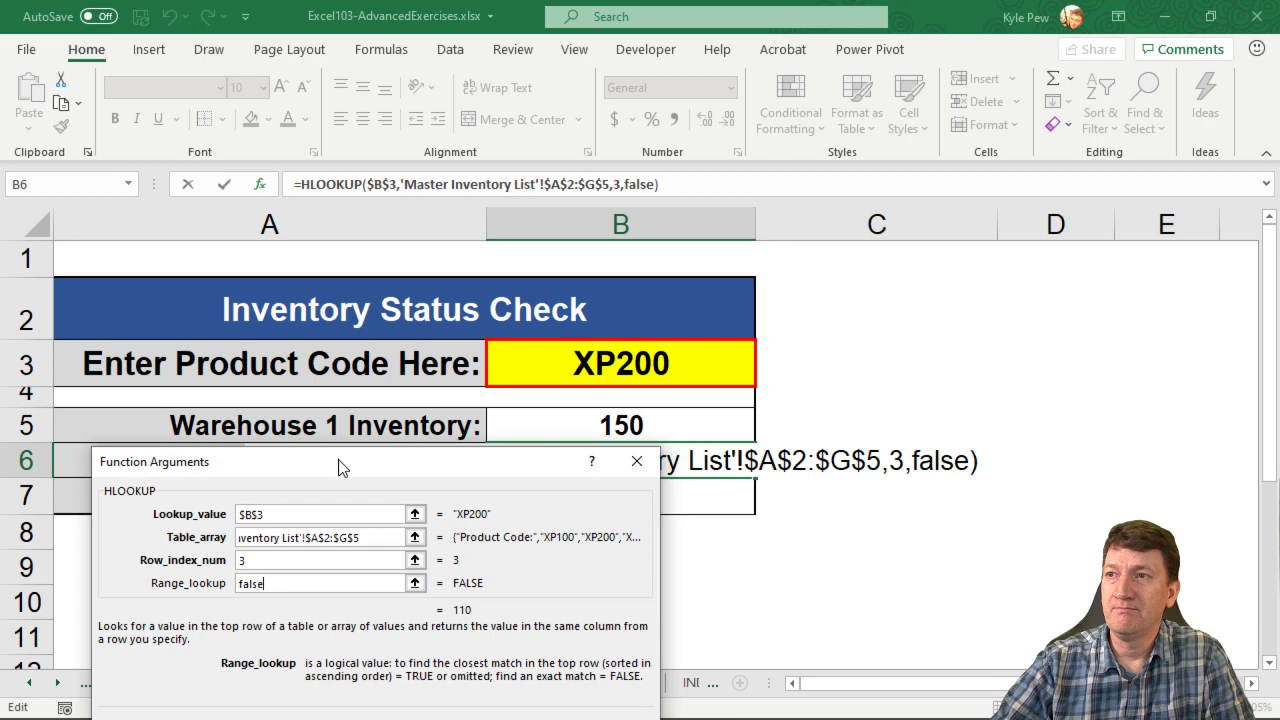
left_click_drag(338, 467, 376, 325)
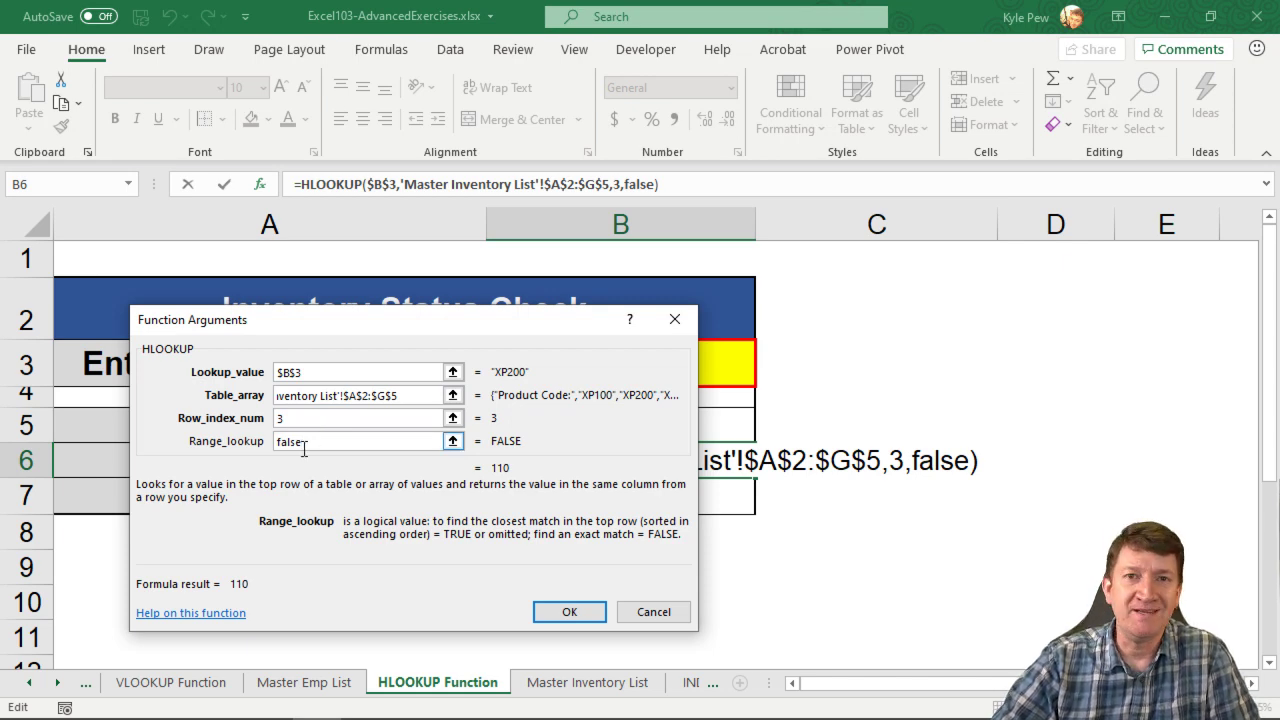
left_click(565, 613)
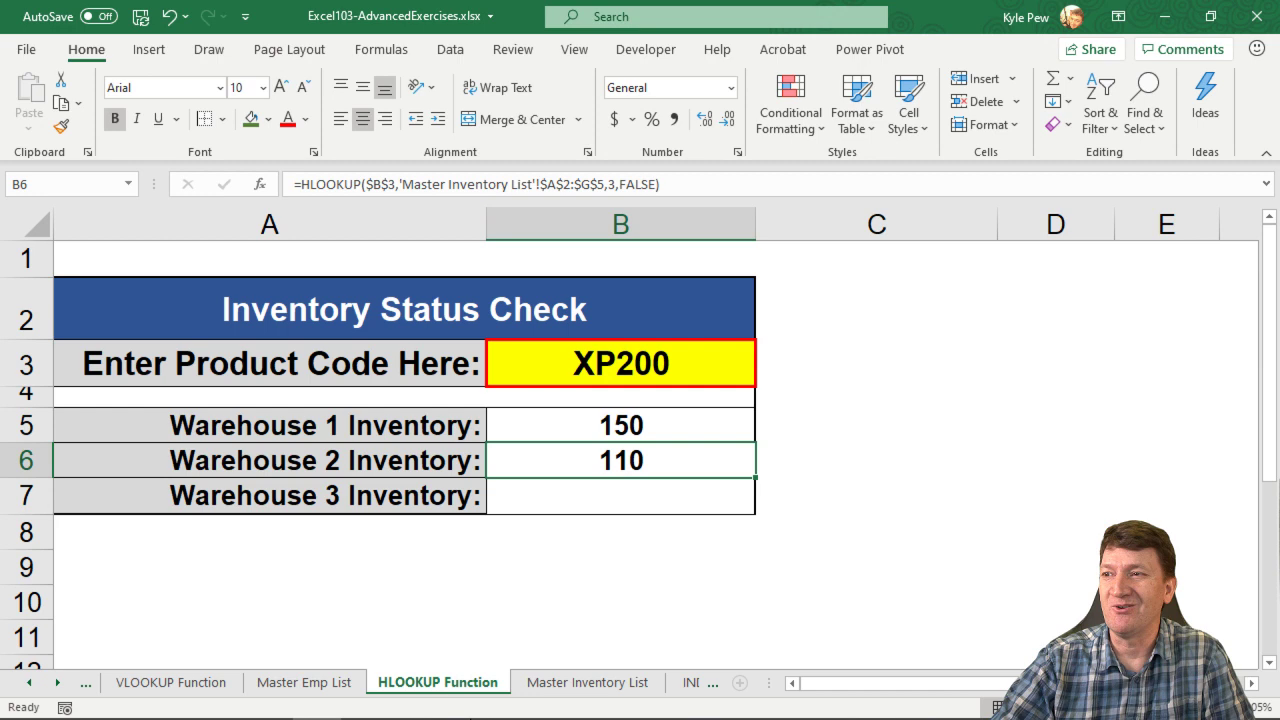
Check the Warehouse 2 result against the XP200 column on the Master Inventory List sheet, and select the Warehouse 3 inventory cell B7
left_click(574, 686)
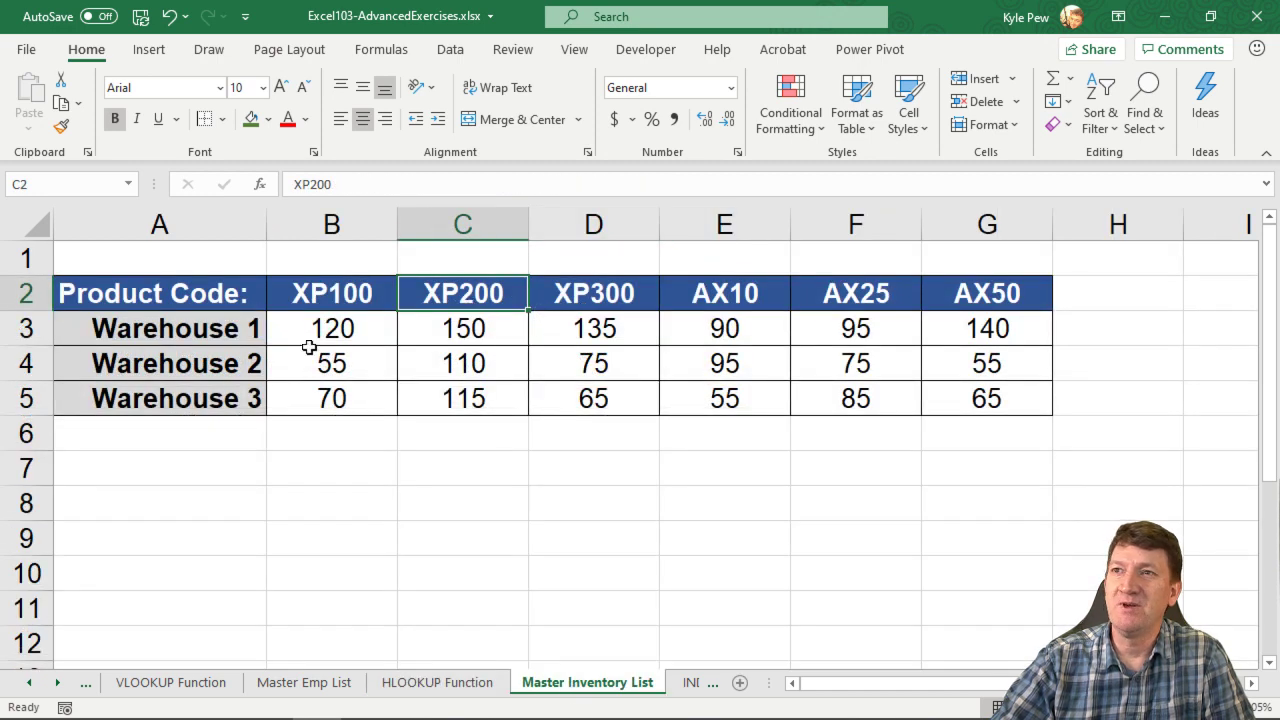
left_click(447, 683)
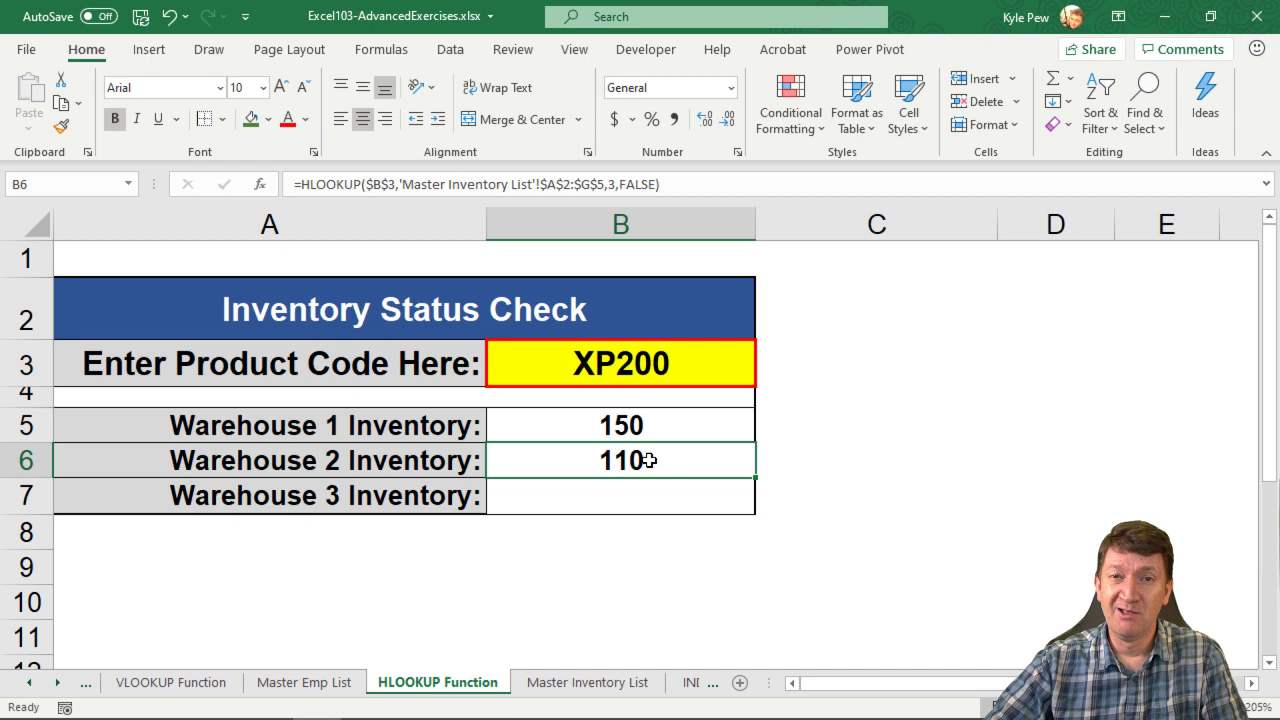
left_click(582, 682)
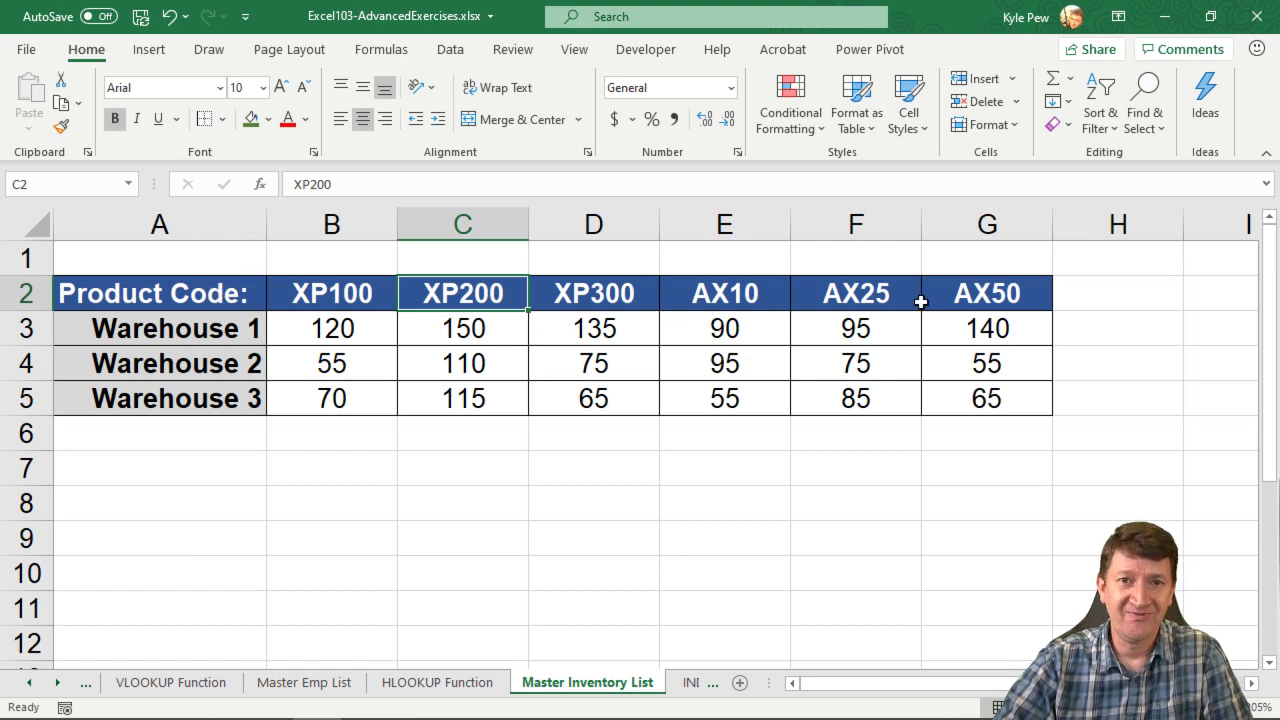
left_click(432, 682)
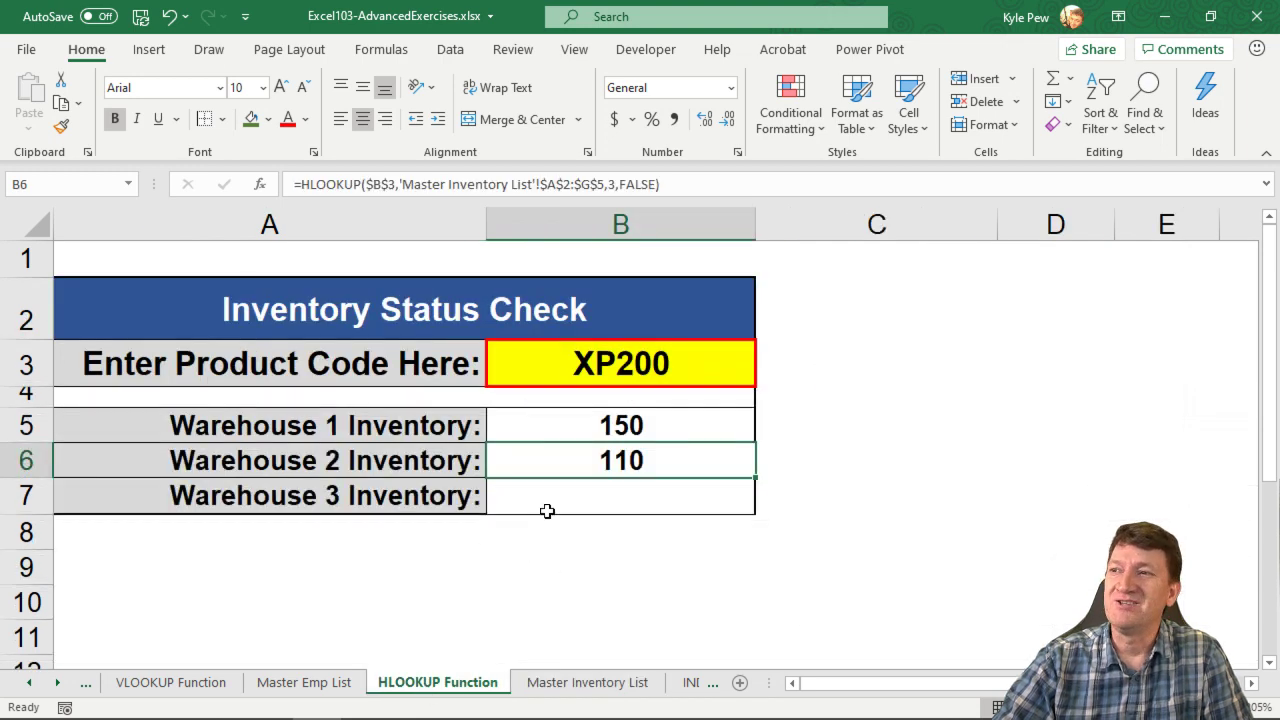
left_click(577, 492)
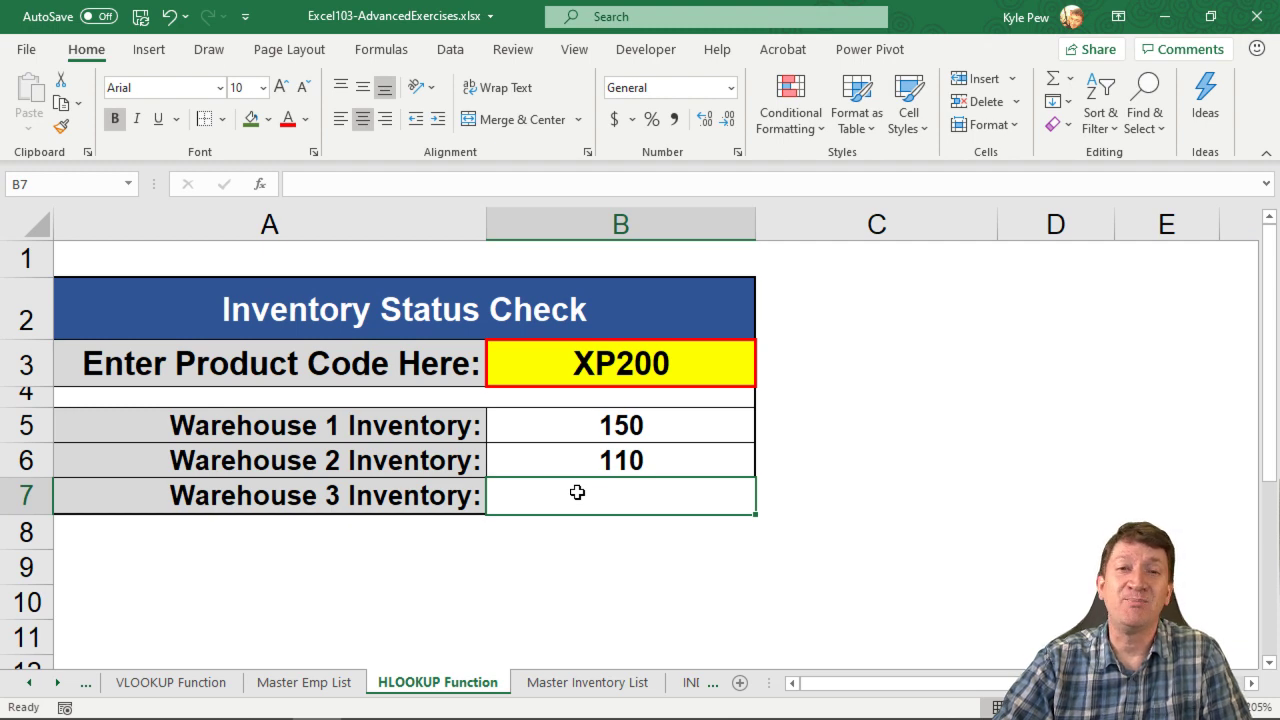